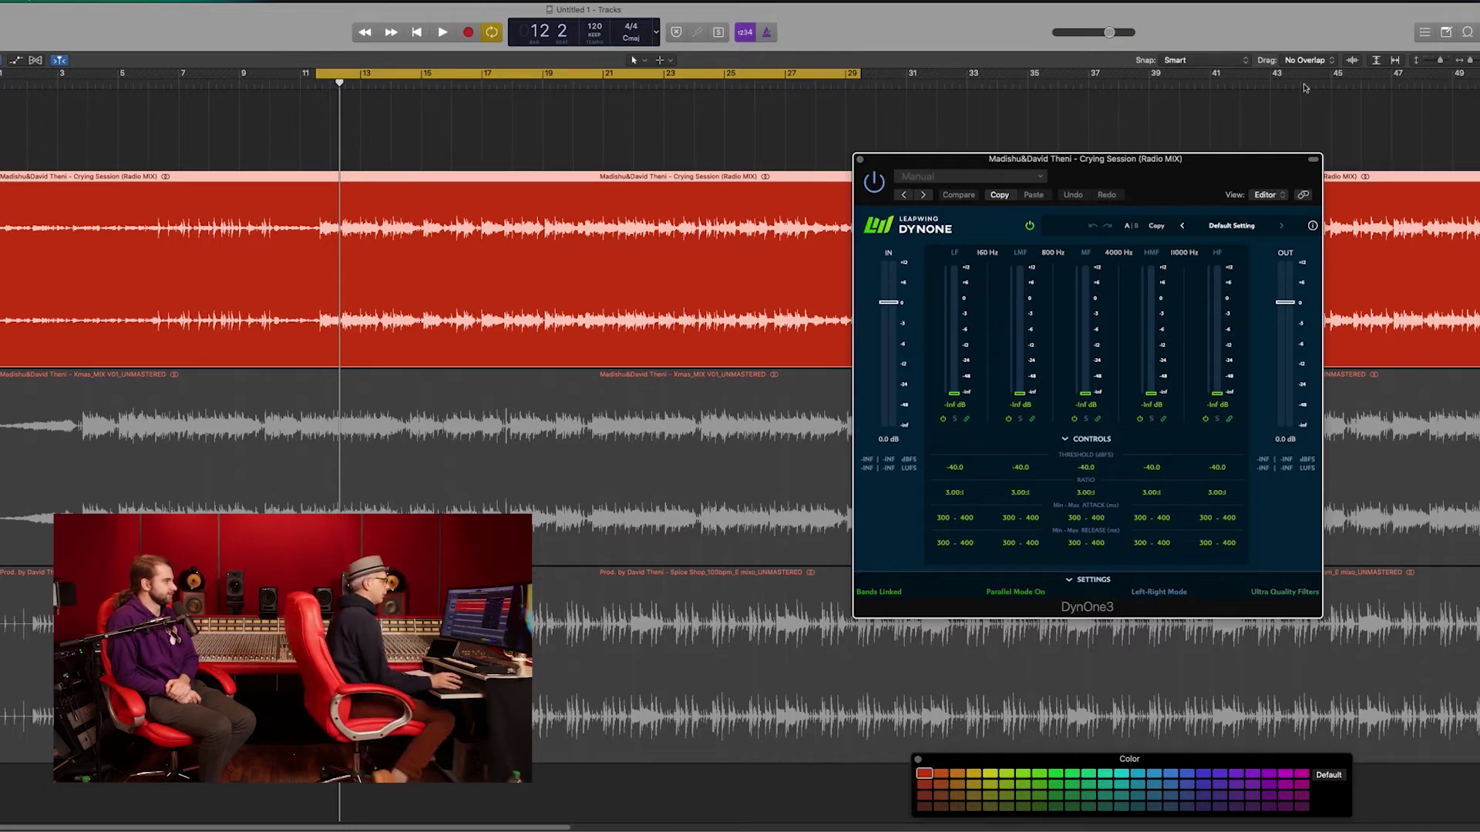
Lower the threshold of all linked DynOne bands to -60 dBFS on the Crying Session track and unlink every band
{"action": "left_click_drag", "start_coordinate": [1260, 159], "coordinate": [1267, 135]}
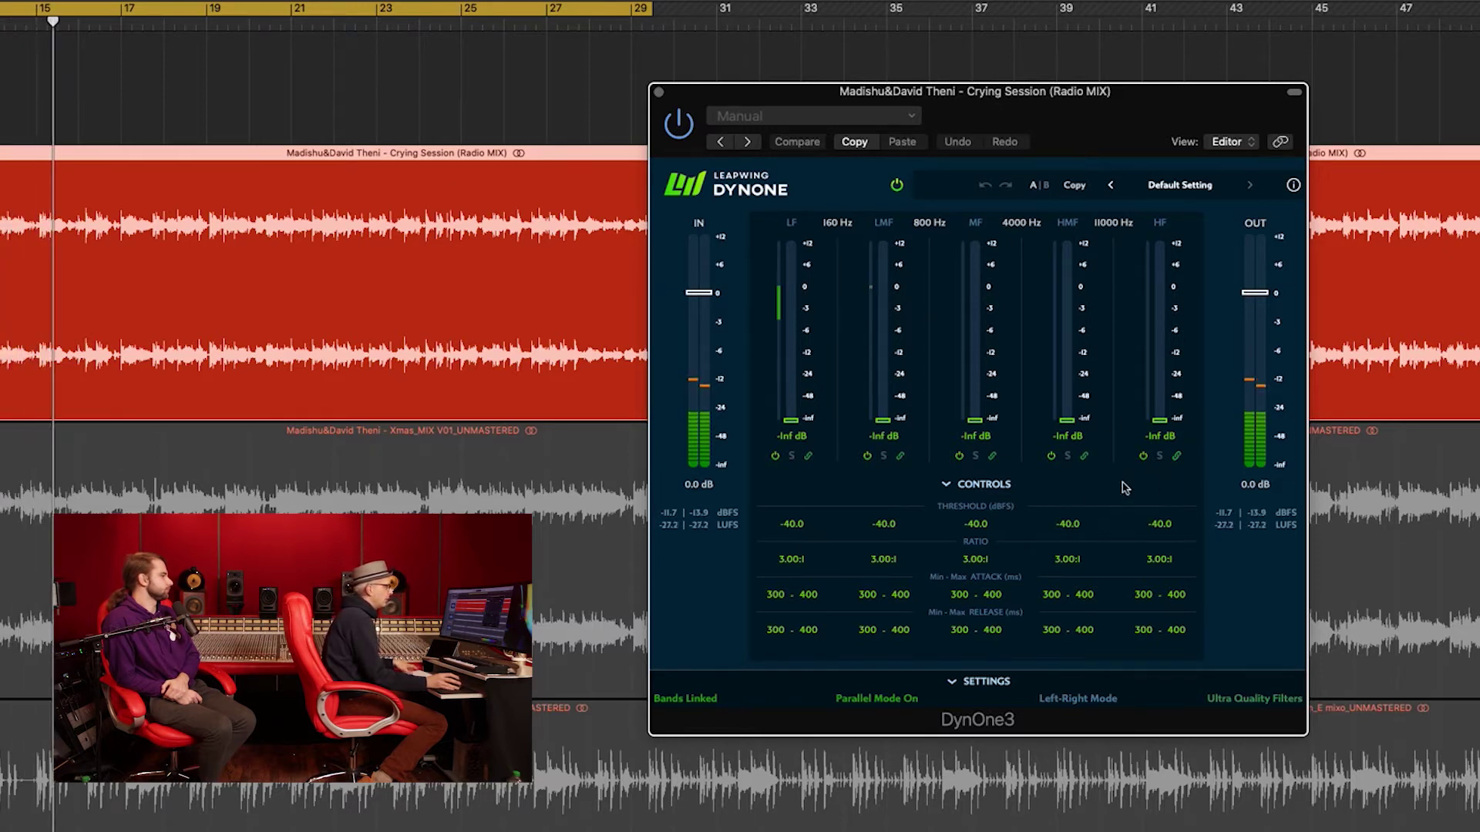
{"action": "left_click_drag", "start_coordinate": [798, 524], "coordinate": [796, 587]}
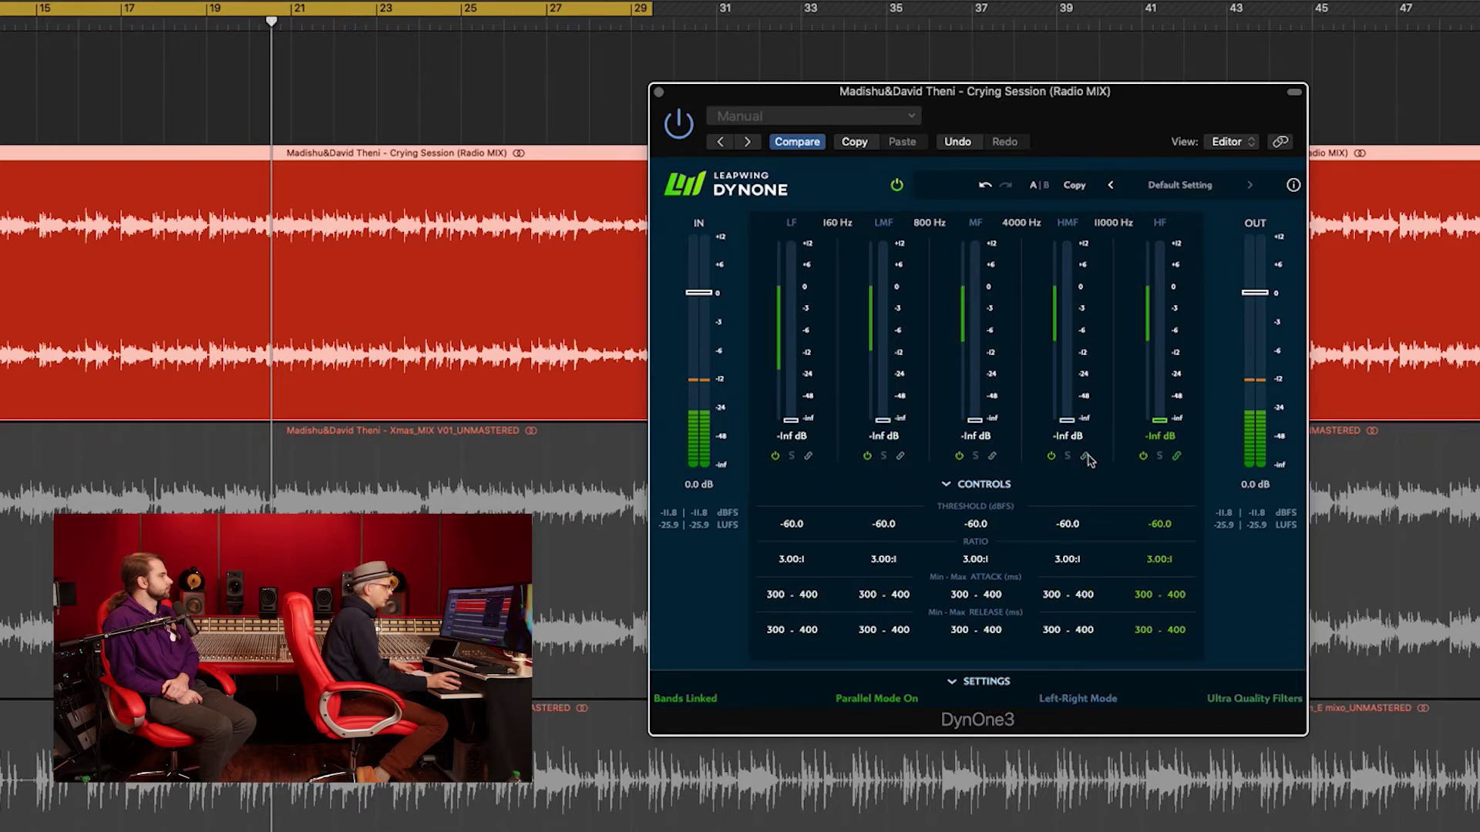
{"action": "left_click", "coordinate": [1176, 458]}
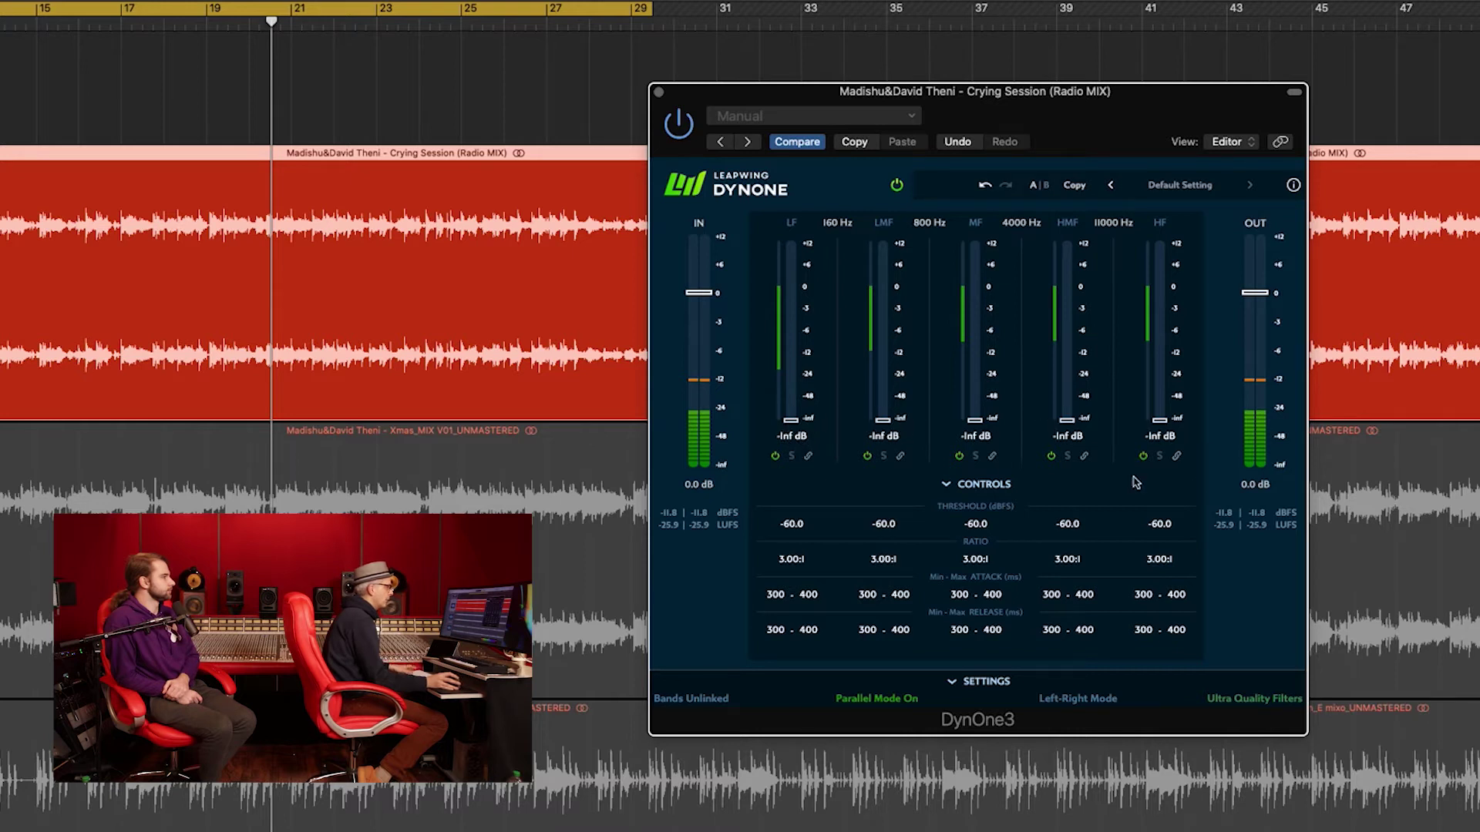
Audition the MF and LF parallel levels during playback, raising each one and pulling it back down to -Inf dB
{"action": "key", "text": "space"}
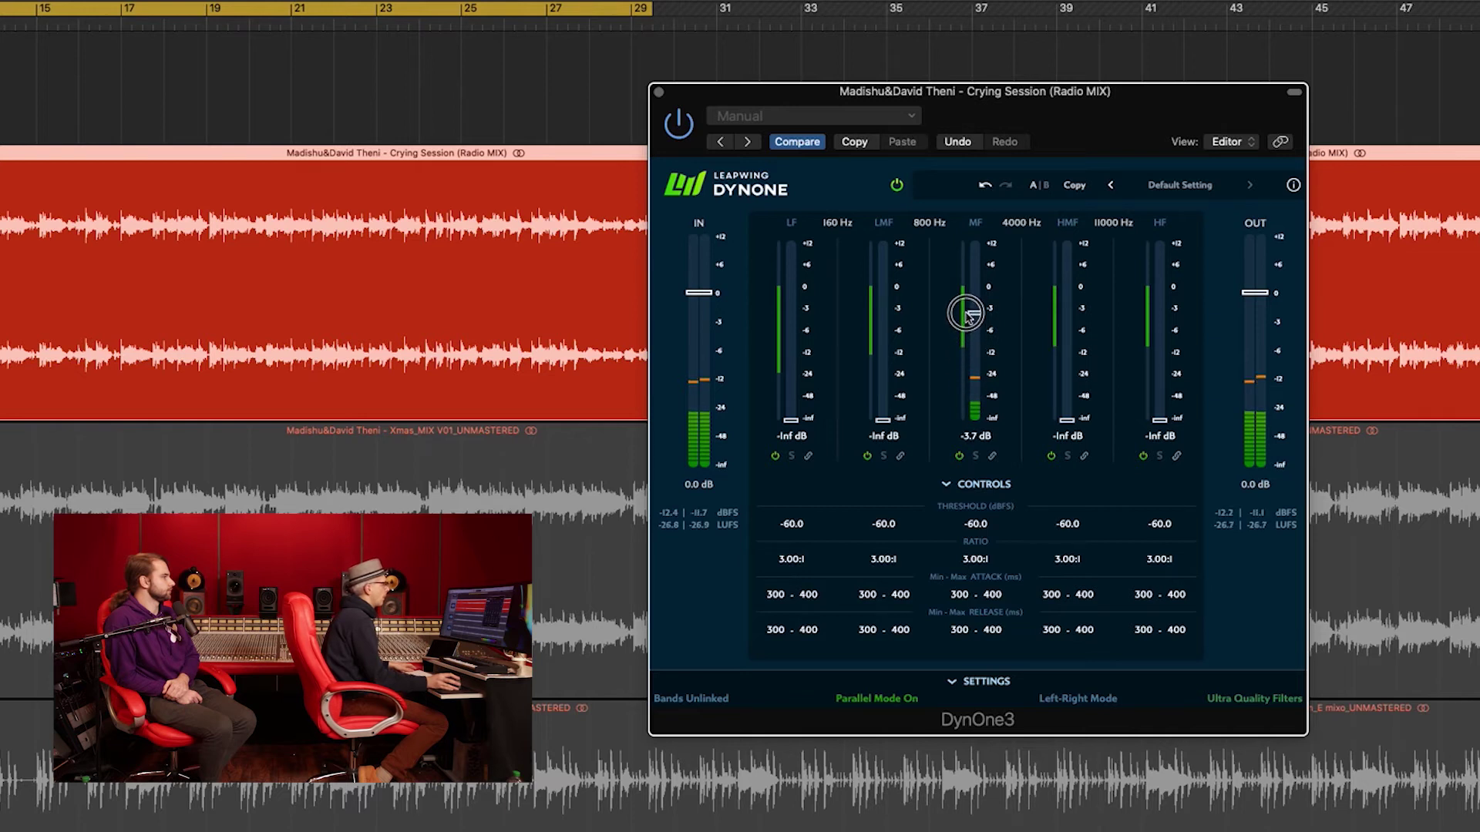
{"action": "left_click_drag", "start_coordinate": [974, 268], "coordinate": [976, 463]}
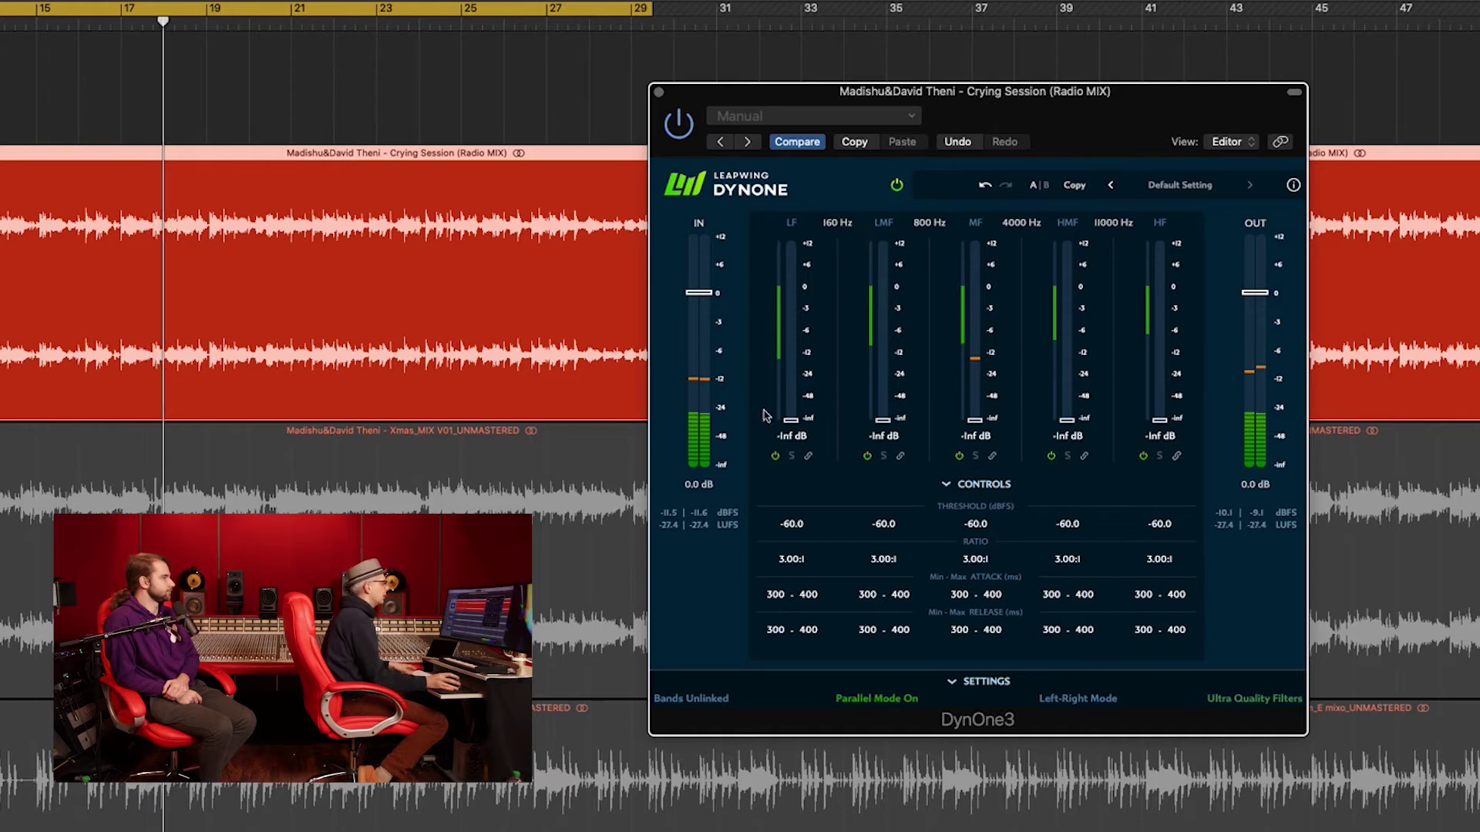
{"action": "left_click_drag", "start_coordinate": [790, 421], "coordinate": [791, 419]}
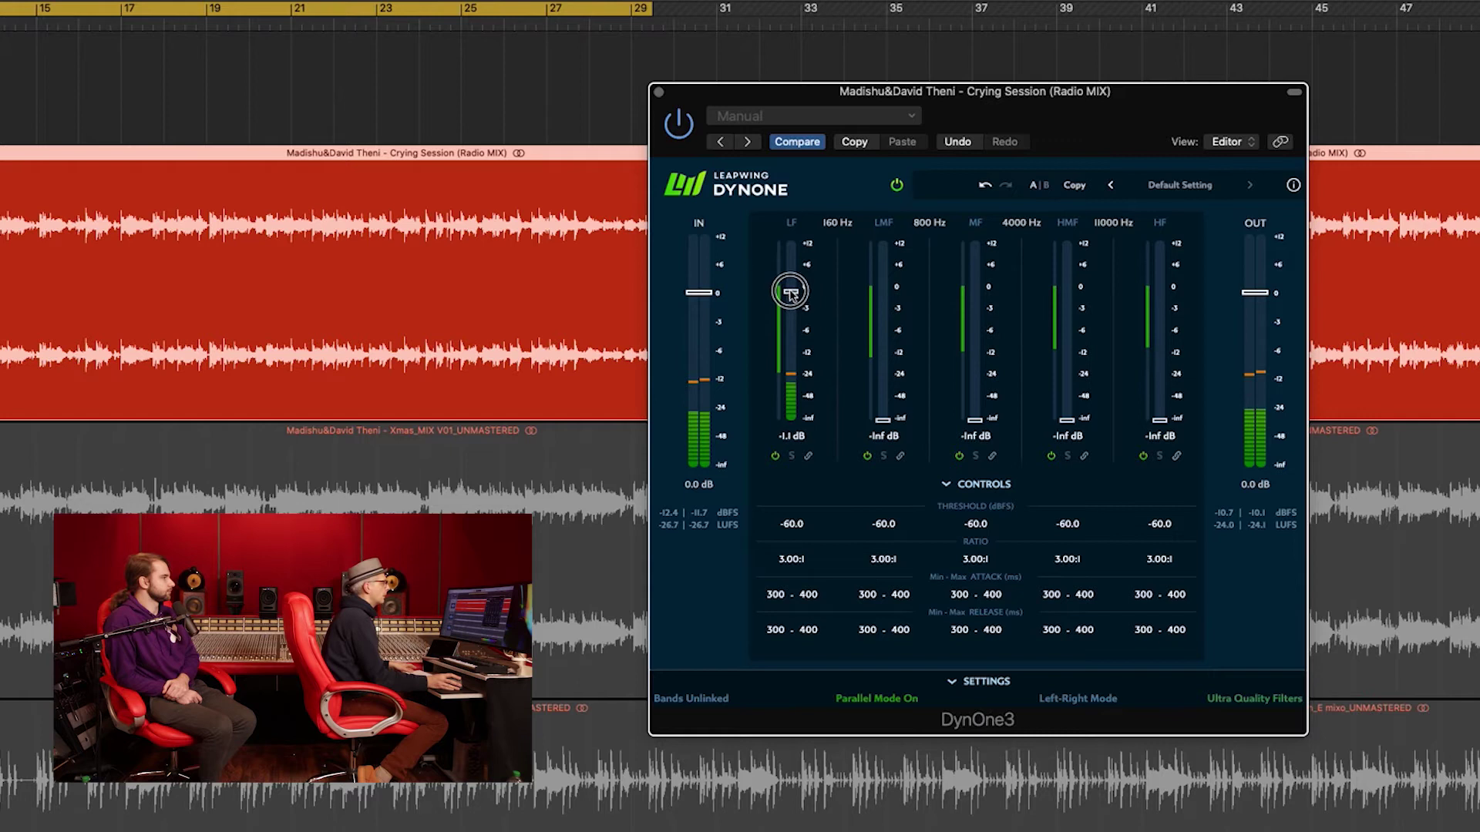
{"action": "left_click_drag", "start_coordinate": [795, 270], "coordinate": [802, 303]}
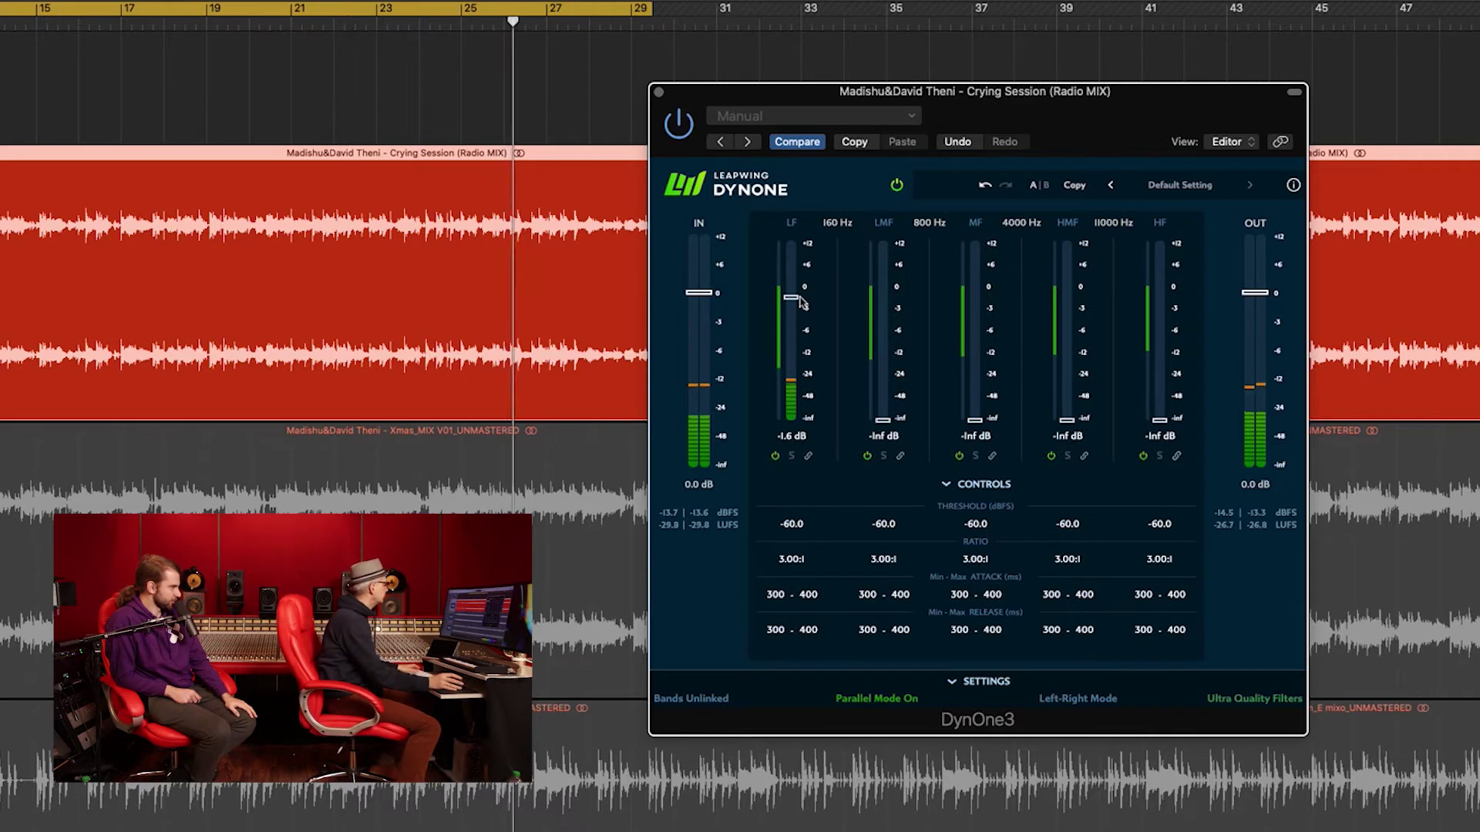
{"action": "left_click_drag", "start_coordinate": [790, 301], "coordinate": [802, 528]}
{"action": "left_click_drag", "start_coordinate": [791, 420], "coordinate": [774, 303]}
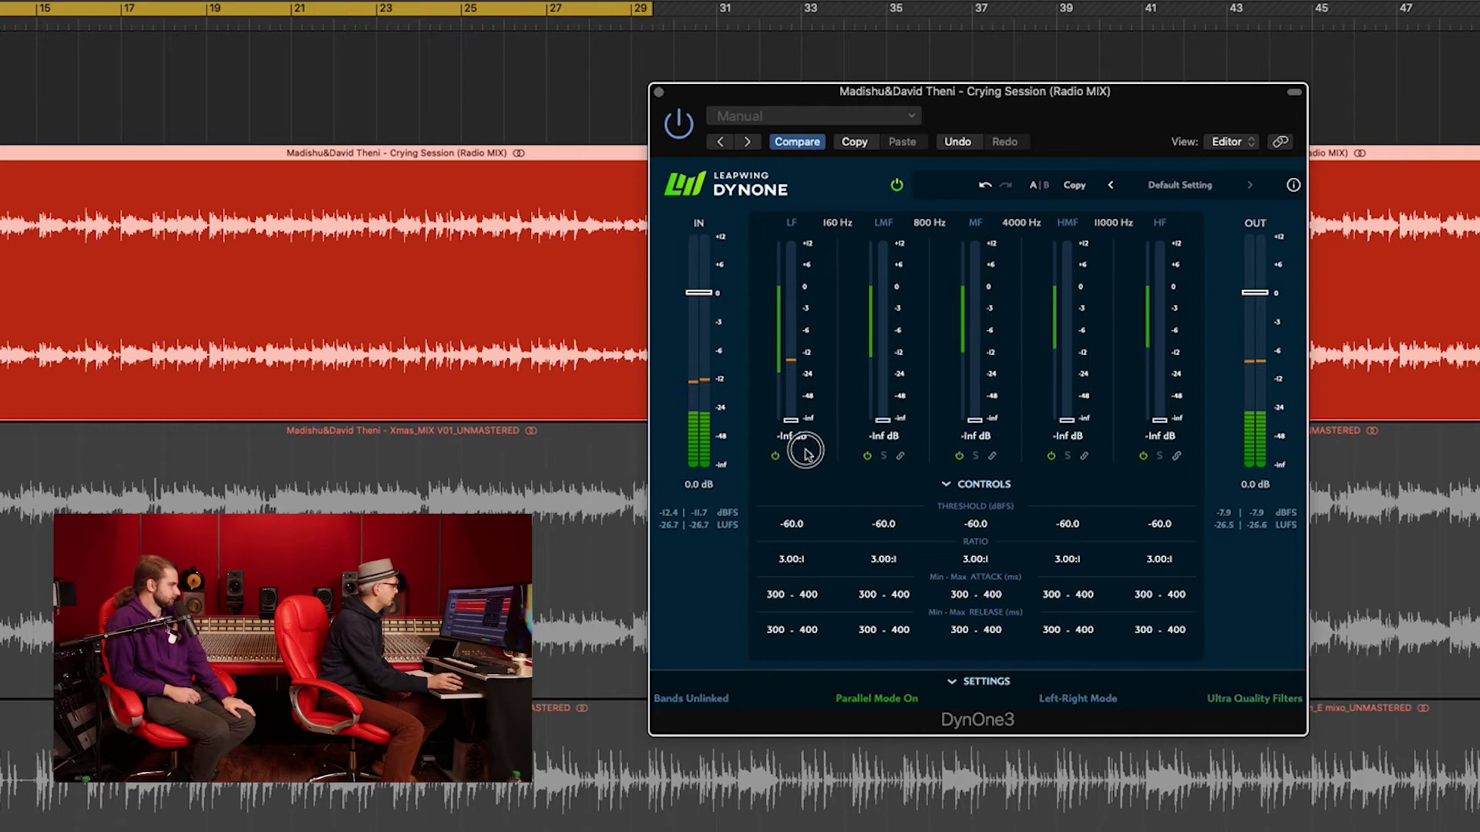
{"action": "left_click_drag", "start_coordinate": [783, 251], "coordinate": [792, 453]}
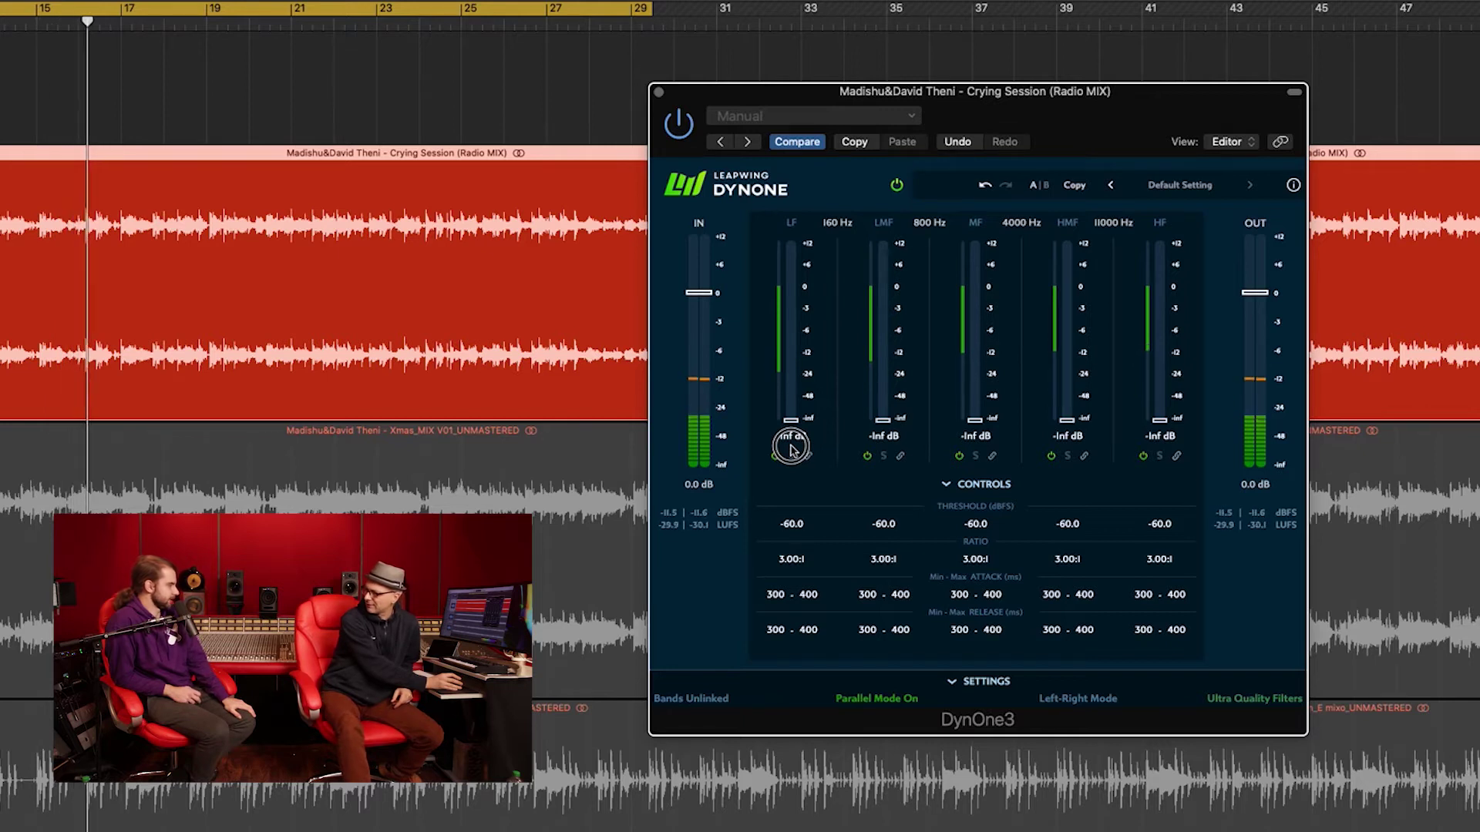
Set the LF band's level to -10.9 dB and compare the sound with DynOne bypassed and active
{"action": "left_click_drag", "start_coordinate": [793, 432], "coordinate": [786, 349]}
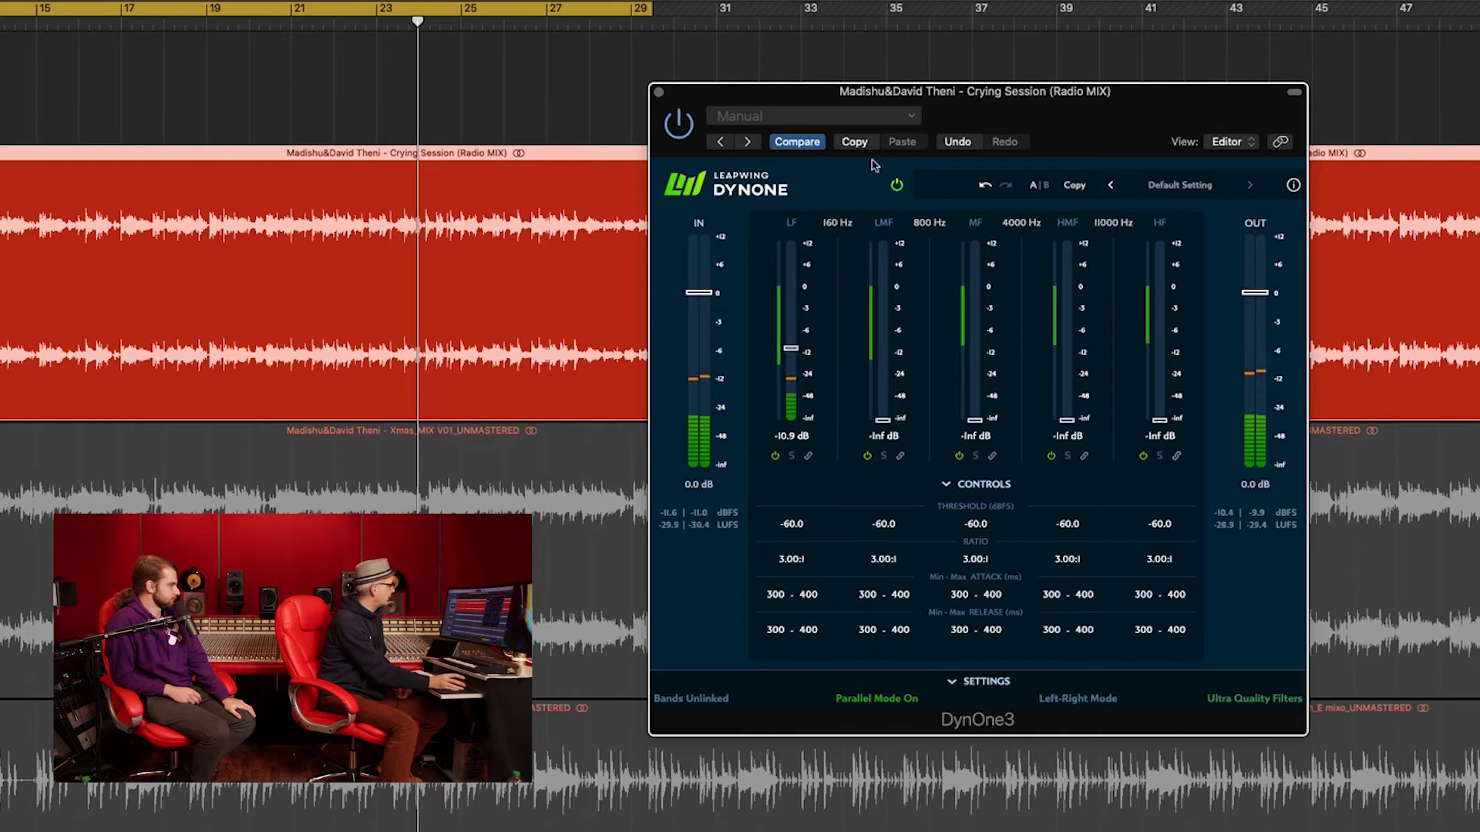
{"action": "left_click", "coordinate": [898, 187]}
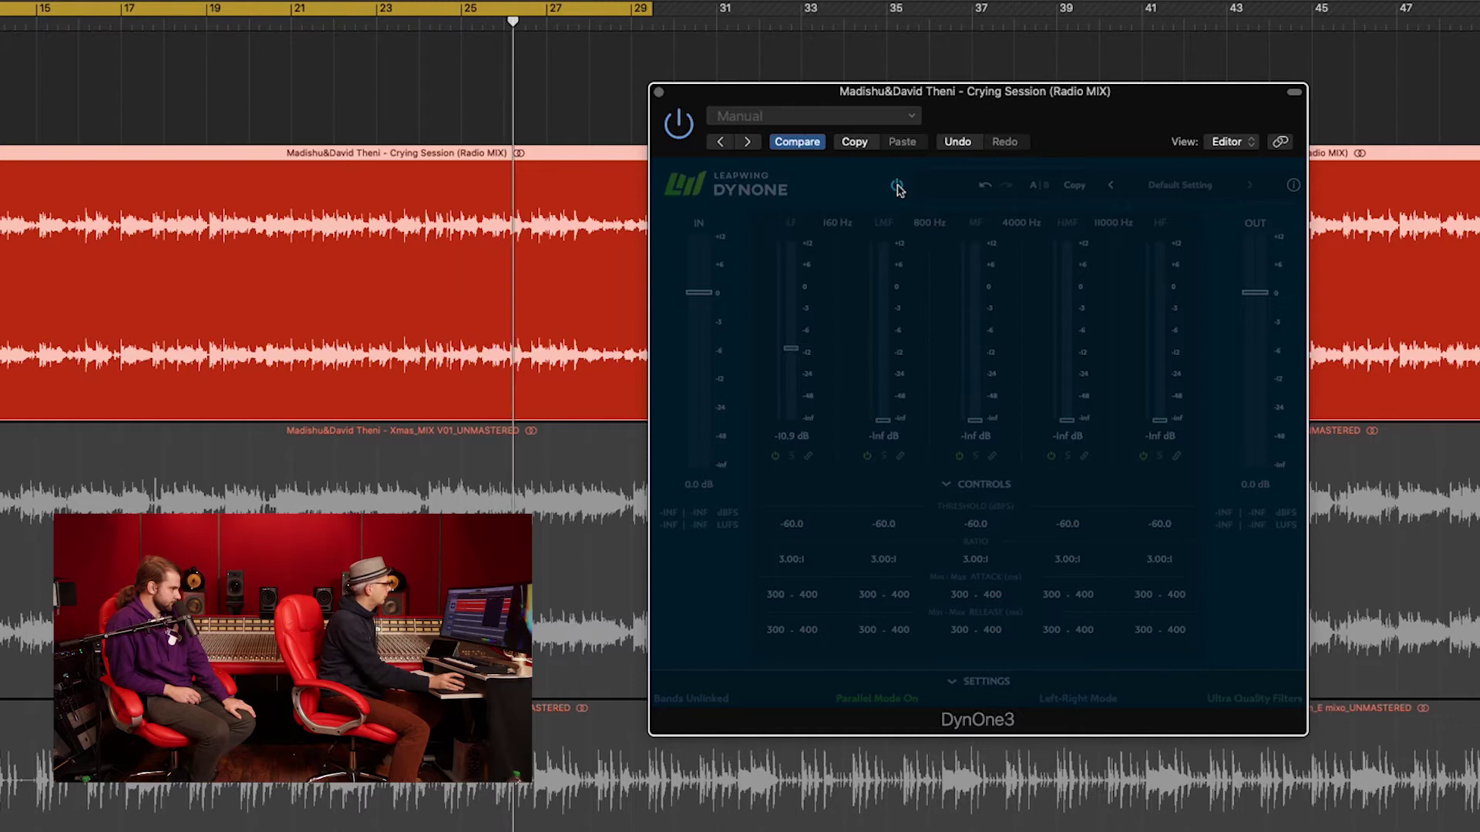
{"action": "left_click", "coordinate": [896, 187]}
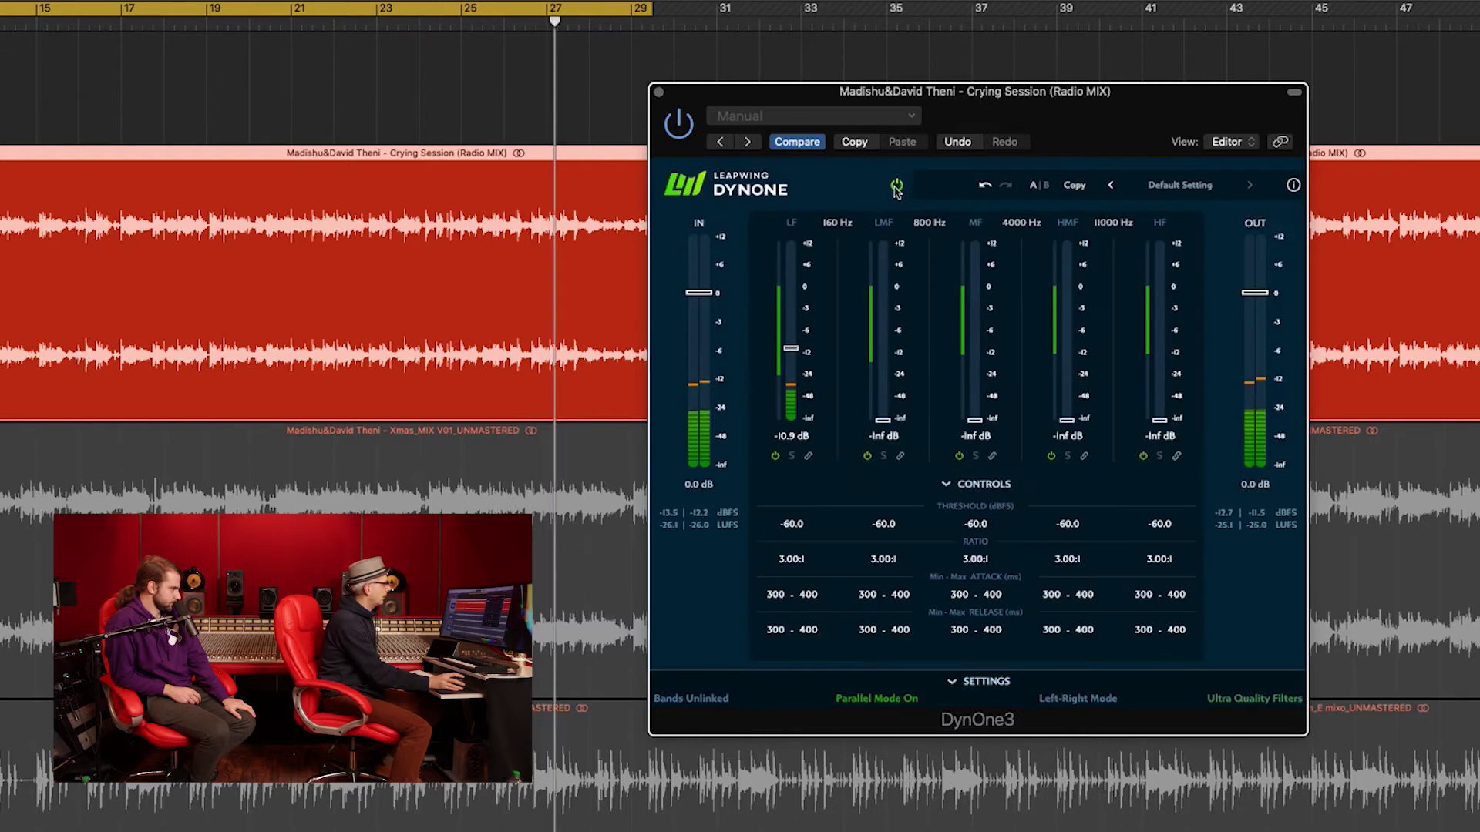
Set the band levels to LF -6.7 dB, LMF -20.6 dB, MF -14.5 dB, HMF -11.7 dB and HF -9.5 dB, with cycle playback off
{"action": "left_click", "coordinate": [1068, 422]}
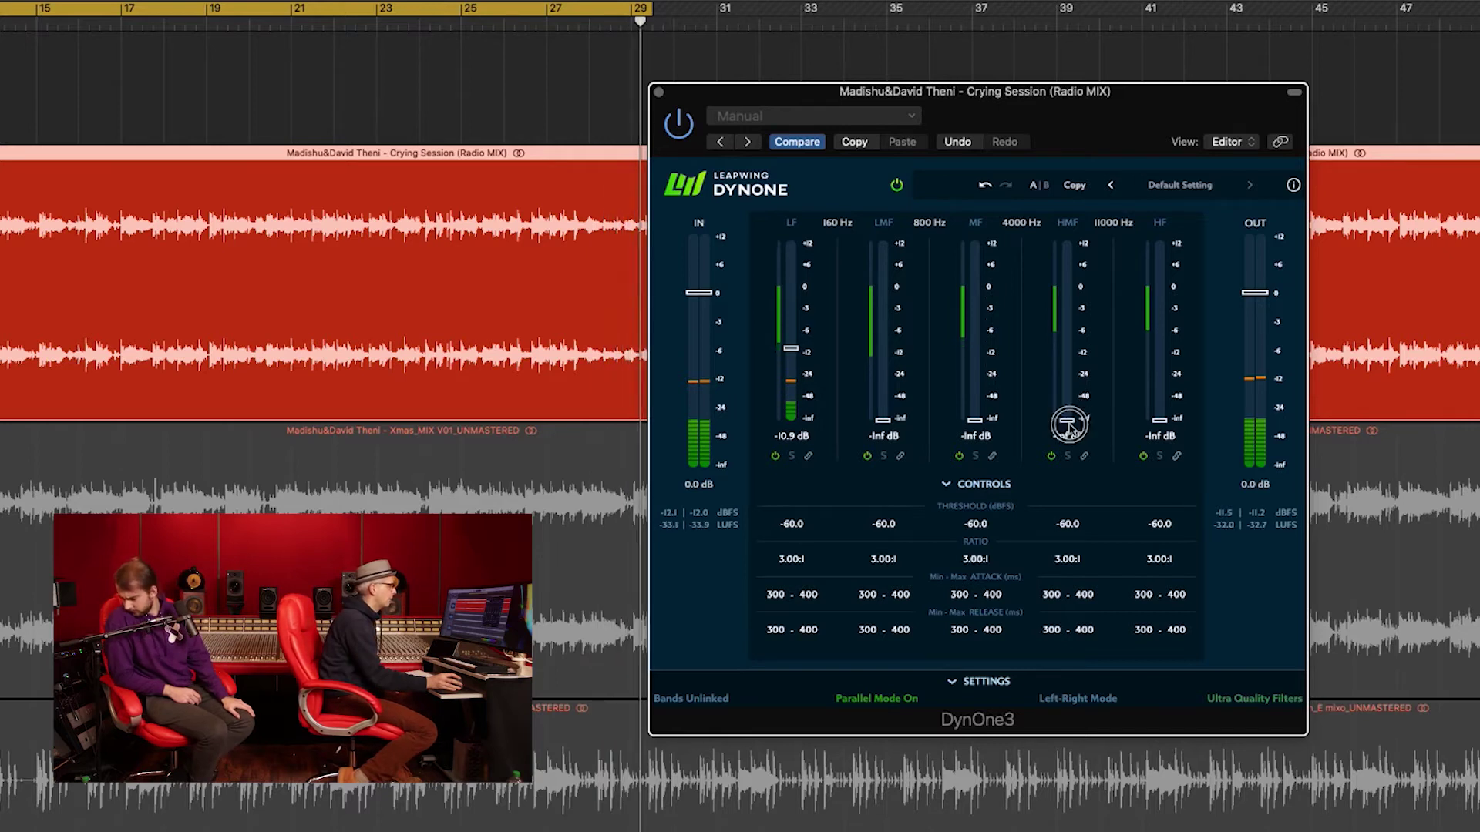
{"action": "left_click_drag", "start_coordinate": [1070, 426], "coordinate": [1070, 408]}
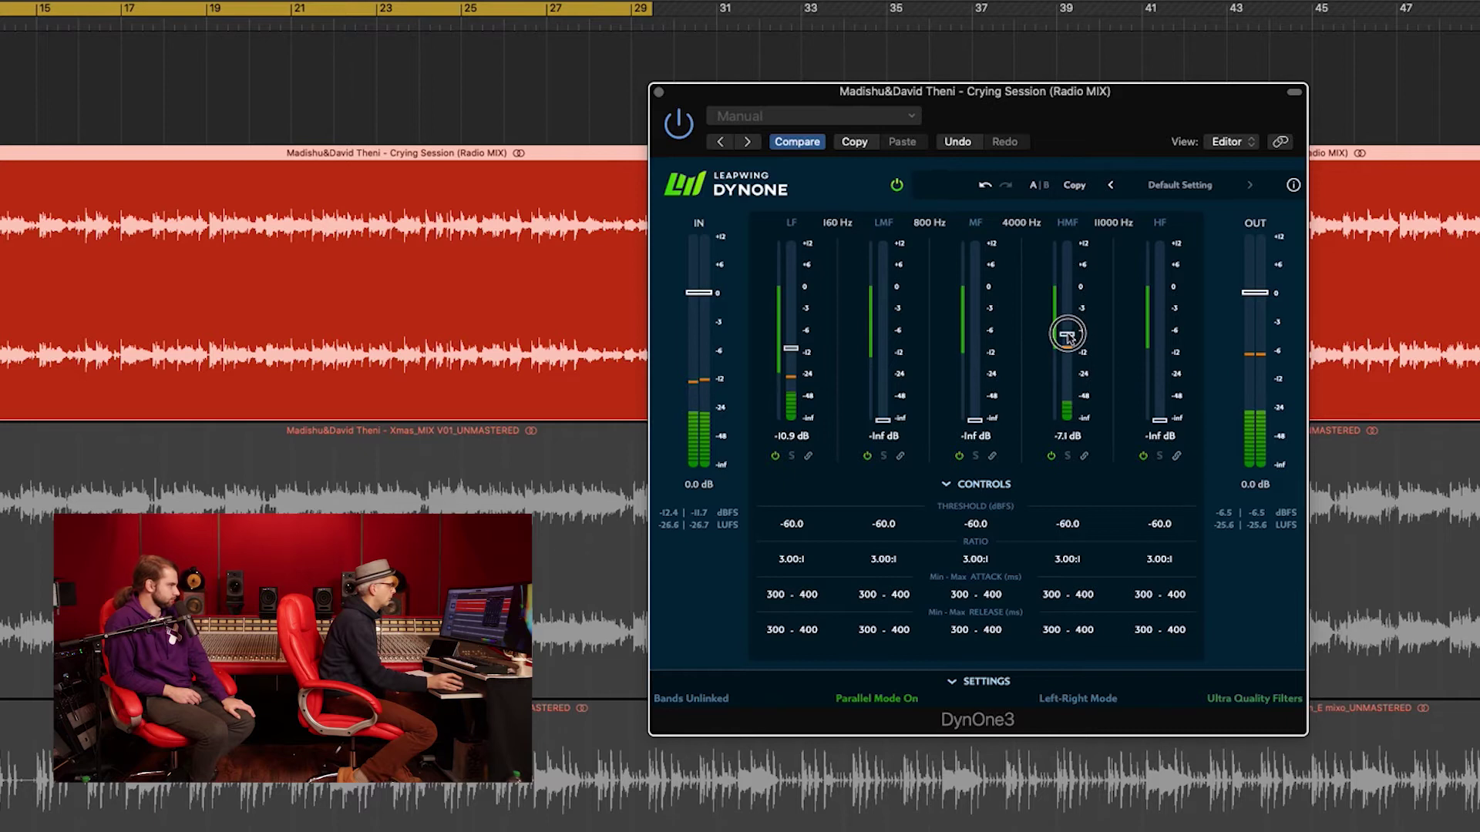
{"action": "left_click", "coordinate": [628, 9]}
{"action": "mouse_move", "coordinate": [1067, 330]}
{"action": "left_mouse_down"}
{"action": "mouse_move", "coordinate": [1054, 439]}
{"action": "mouse_move", "coordinate": [1044, 231]}
{"action": "mouse_move", "coordinate": [1060, 350]}
{"action": "left_mouse_up"}
{"action": "left_click_drag", "start_coordinate": [1149, 429], "coordinate": [1159, 342]}
{"action": "left_click_drag", "start_coordinate": [976, 420], "coordinate": [975, 356]}
{"action": "left_click_drag", "start_coordinate": [884, 424], "coordinate": [883, 369]}
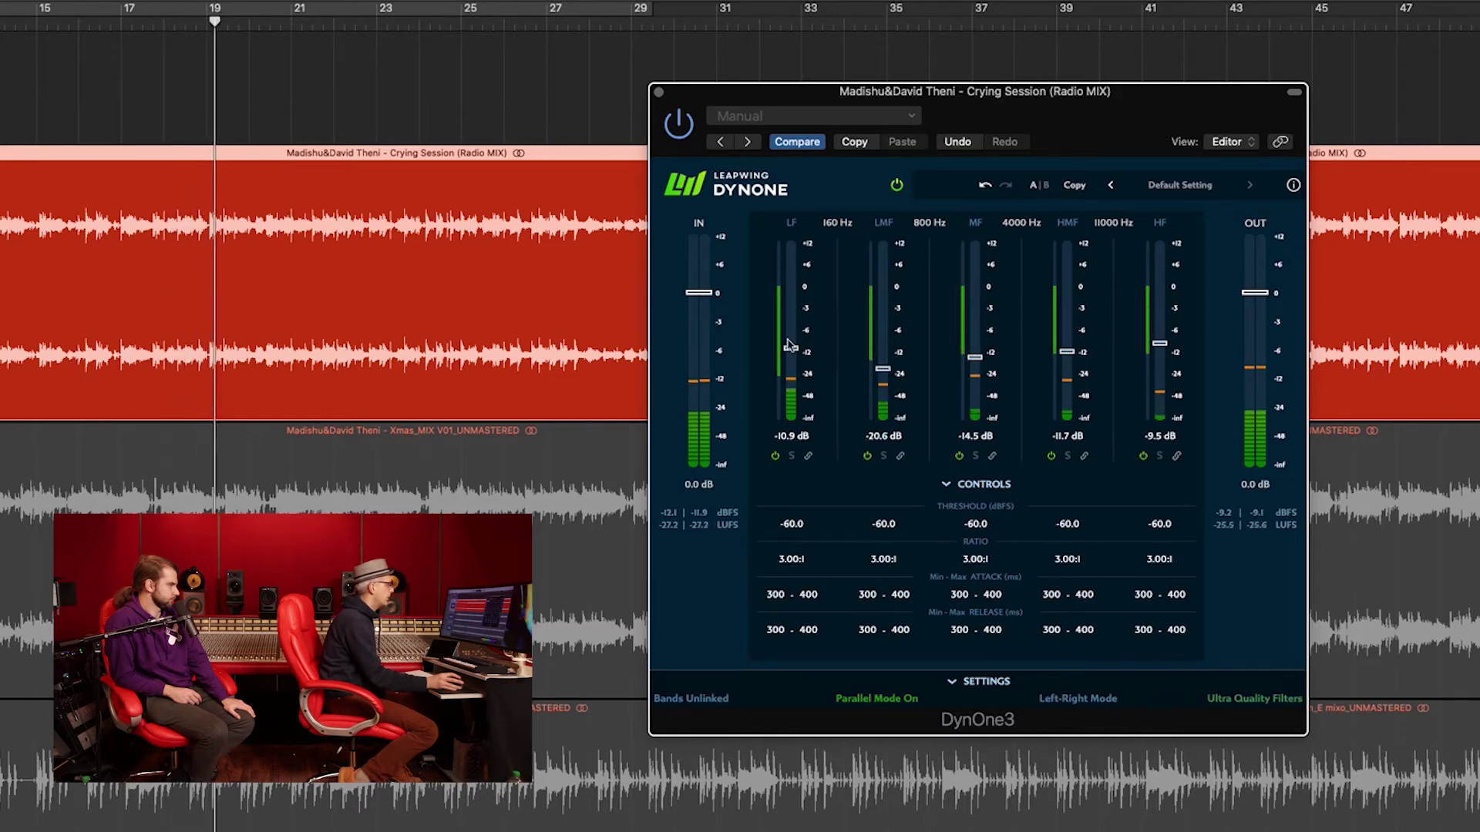
{"action": "left_click_drag", "start_coordinate": [790, 348], "coordinate": [790, 338]}
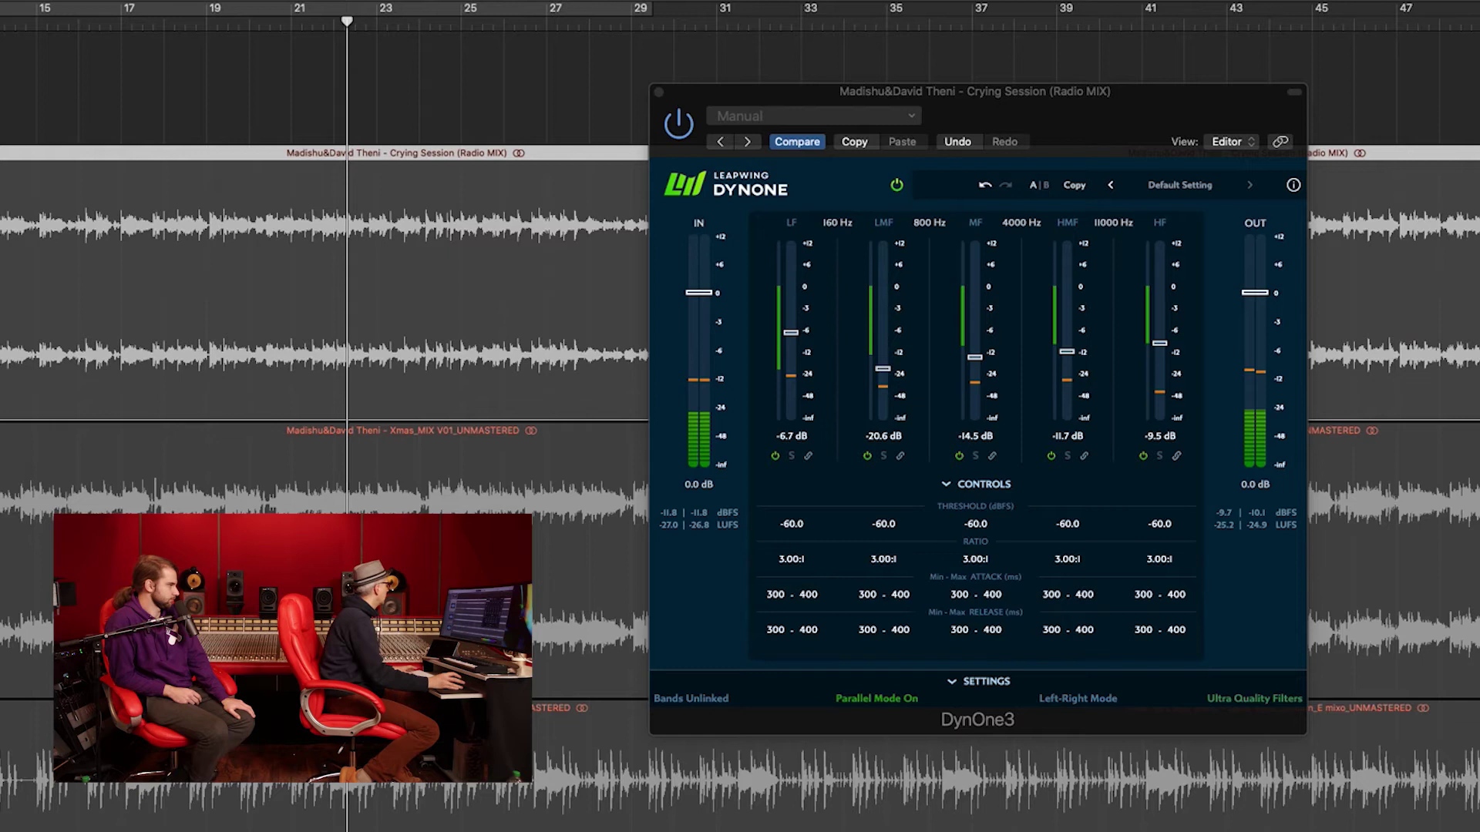
Switch to DynOne on the Xmas_MIX V01_UNMASTERED track and reset it to its default setting
{"action": "left_click", "coordinate": [193, 463]}
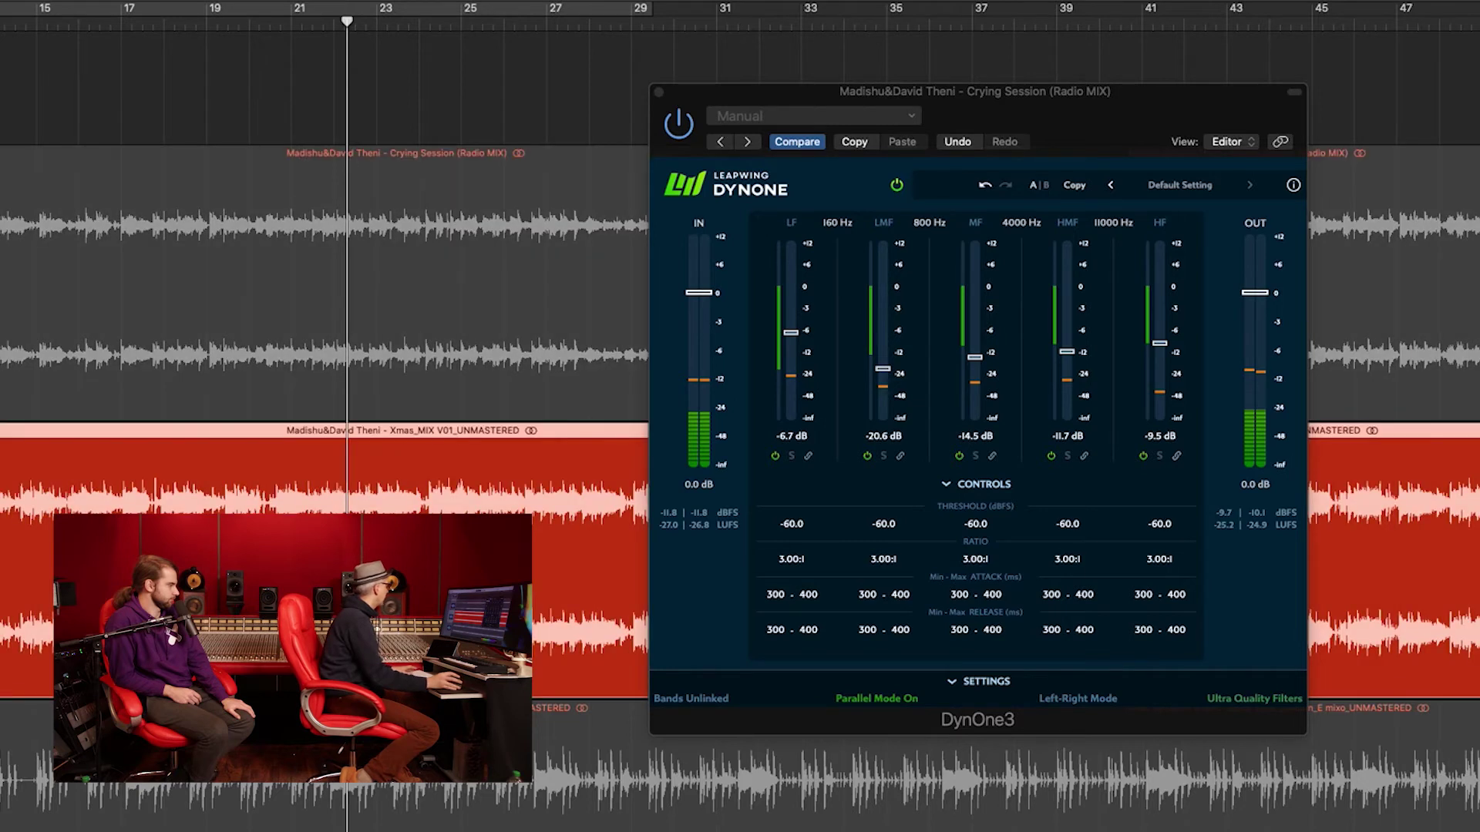
{"action": "left_click", "coordinate": [659, 93]}
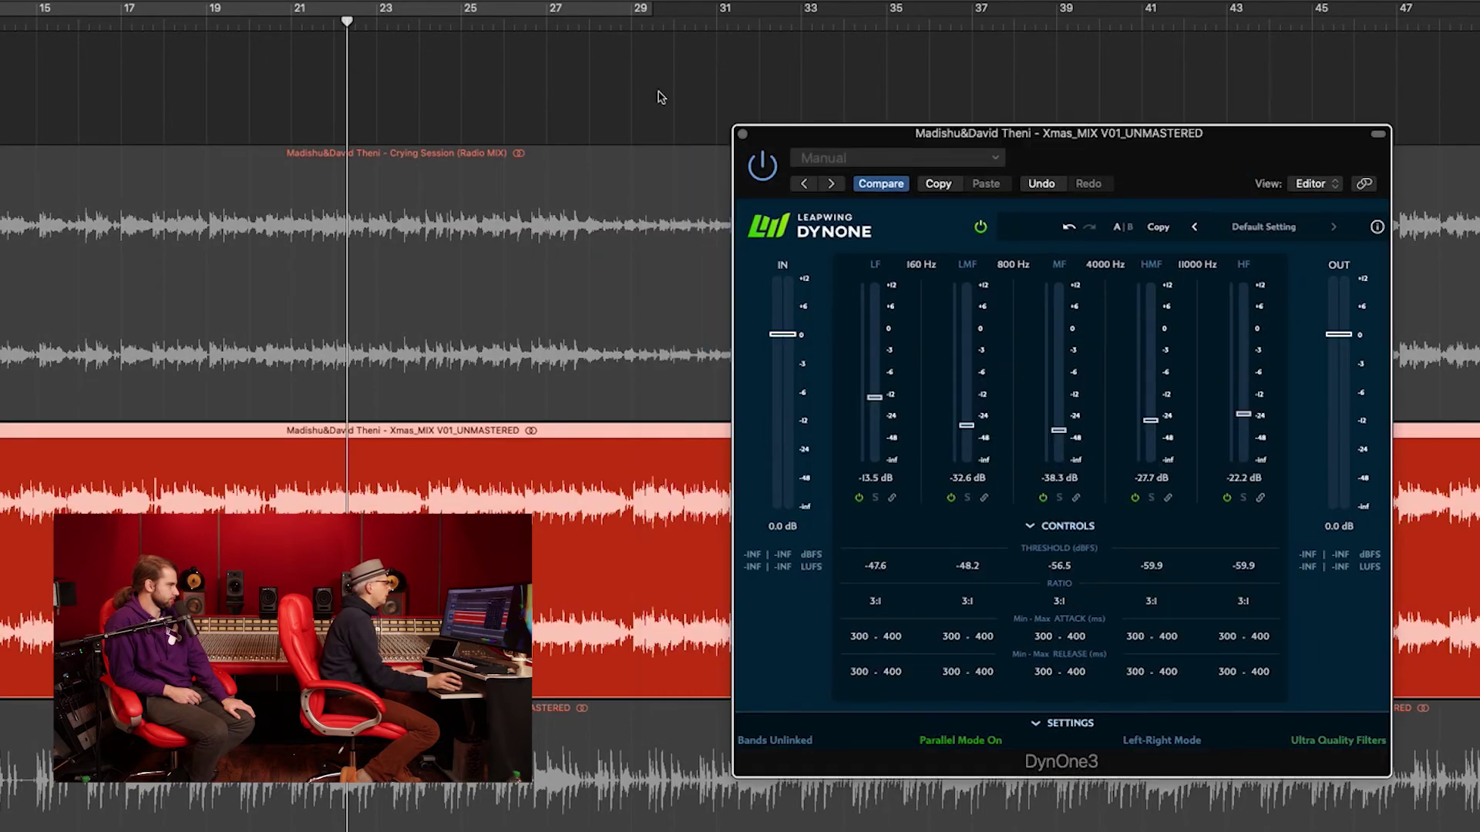
{"action": "left_click_drag", "start_coordinate": [1176, 135], "coordinate": [929, 123]}
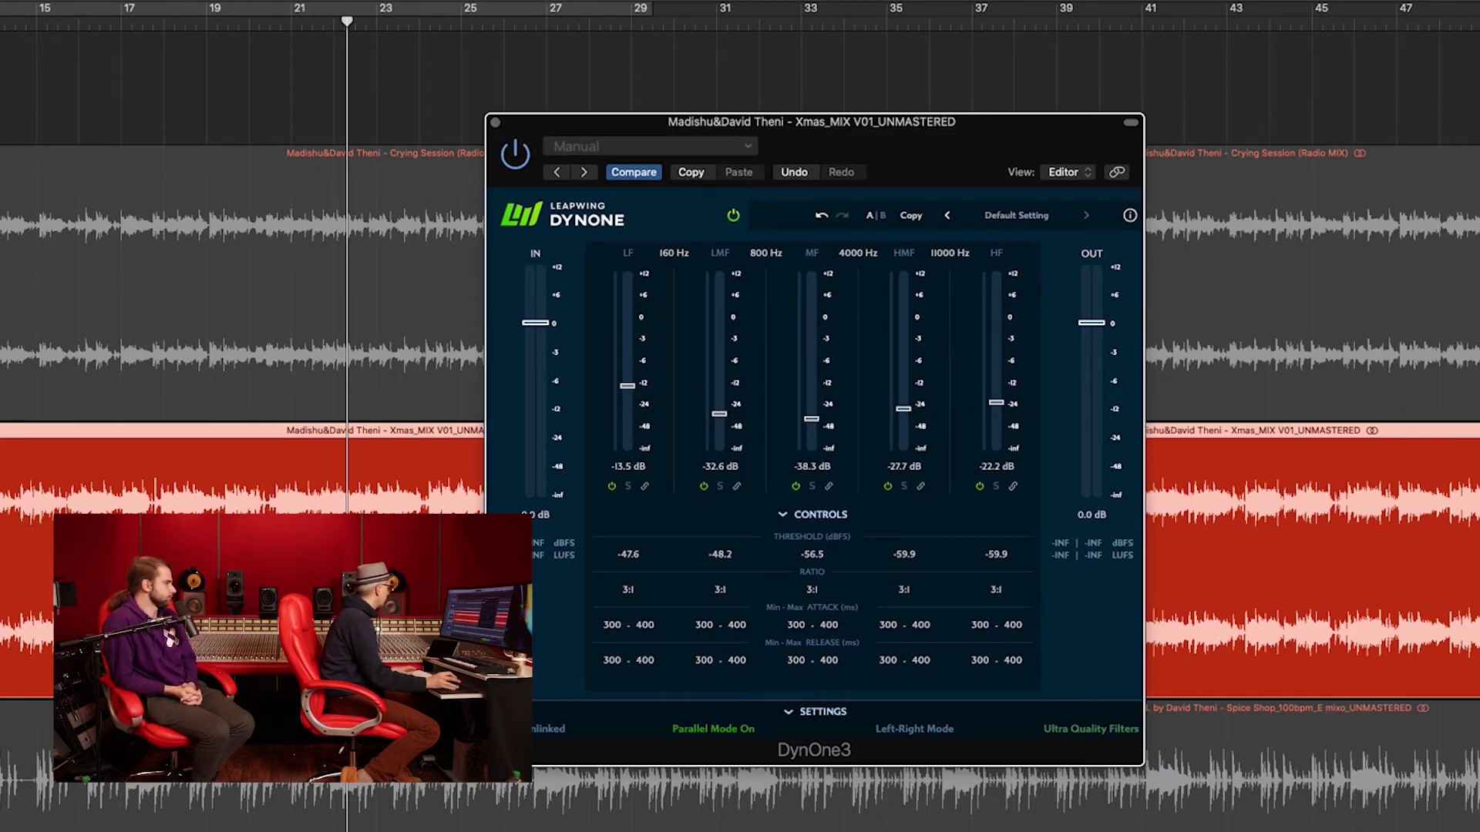
{"action": "left_click", "coordinate": [714, 151]}
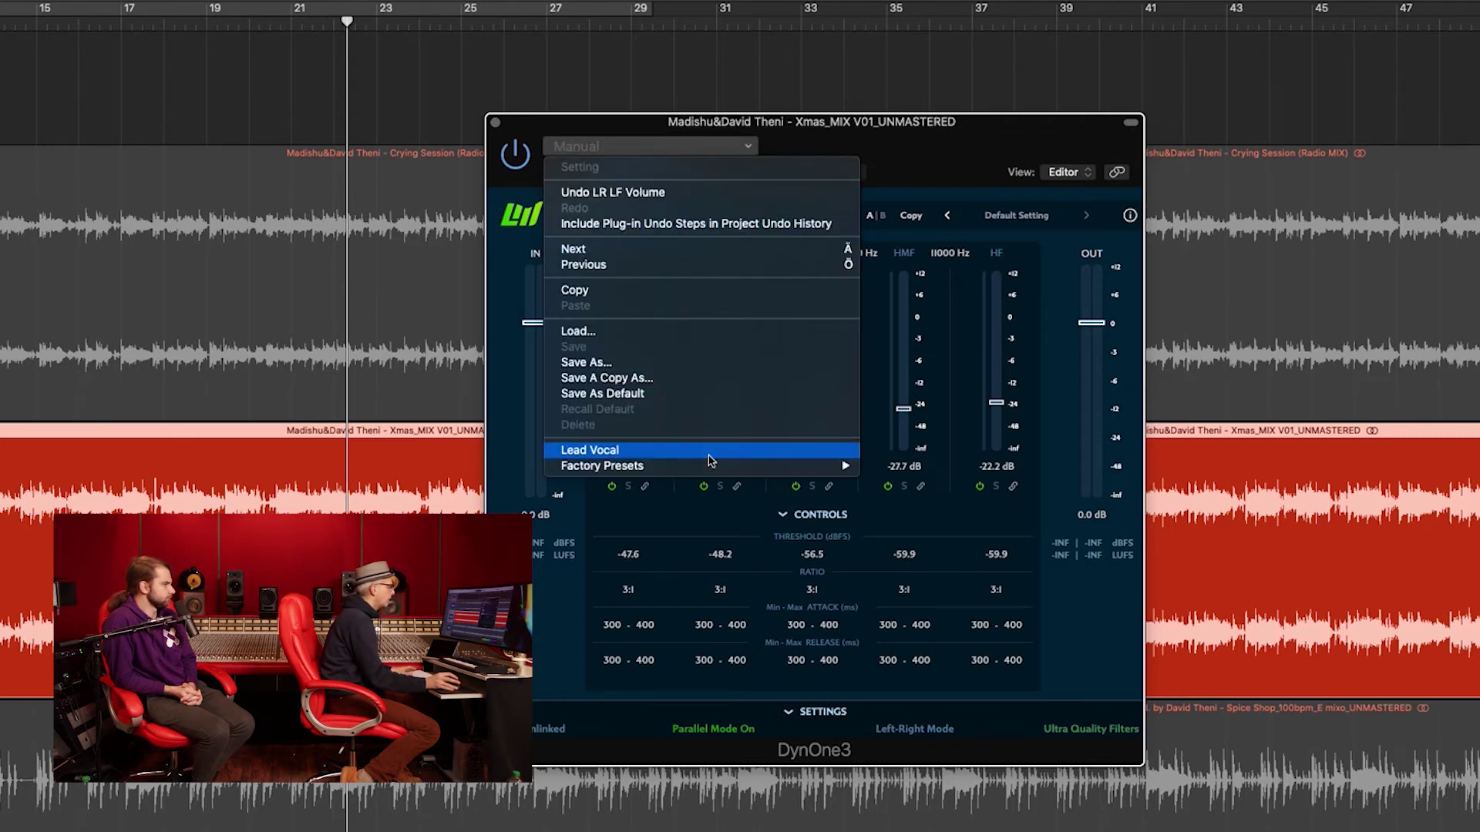
{"action": "left_click", "coordinate": [644, 451]}
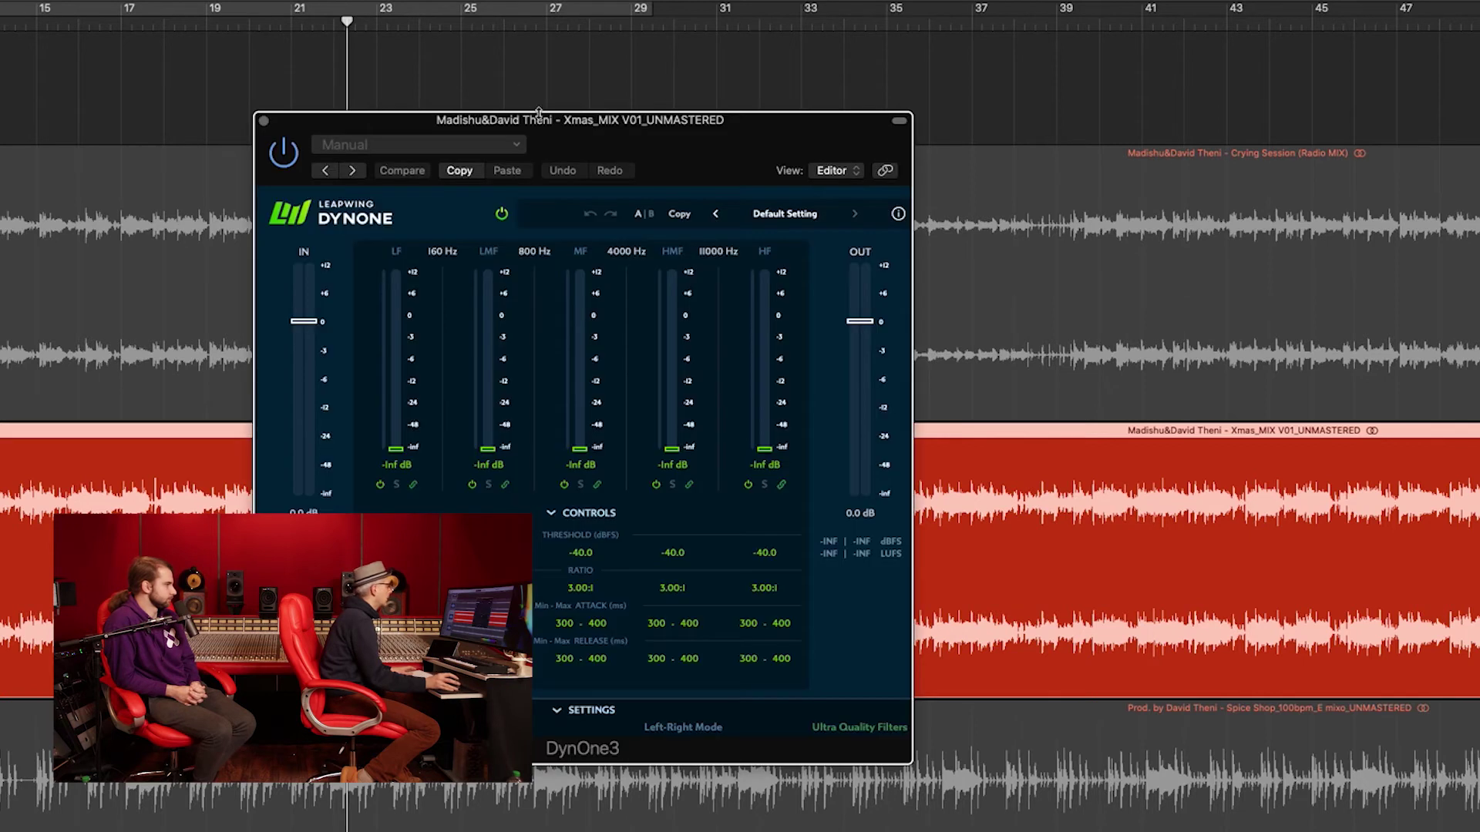
{"action": "left_click_drag", "start_coordinate": [539, 112], "coordinate": [941, 96]}
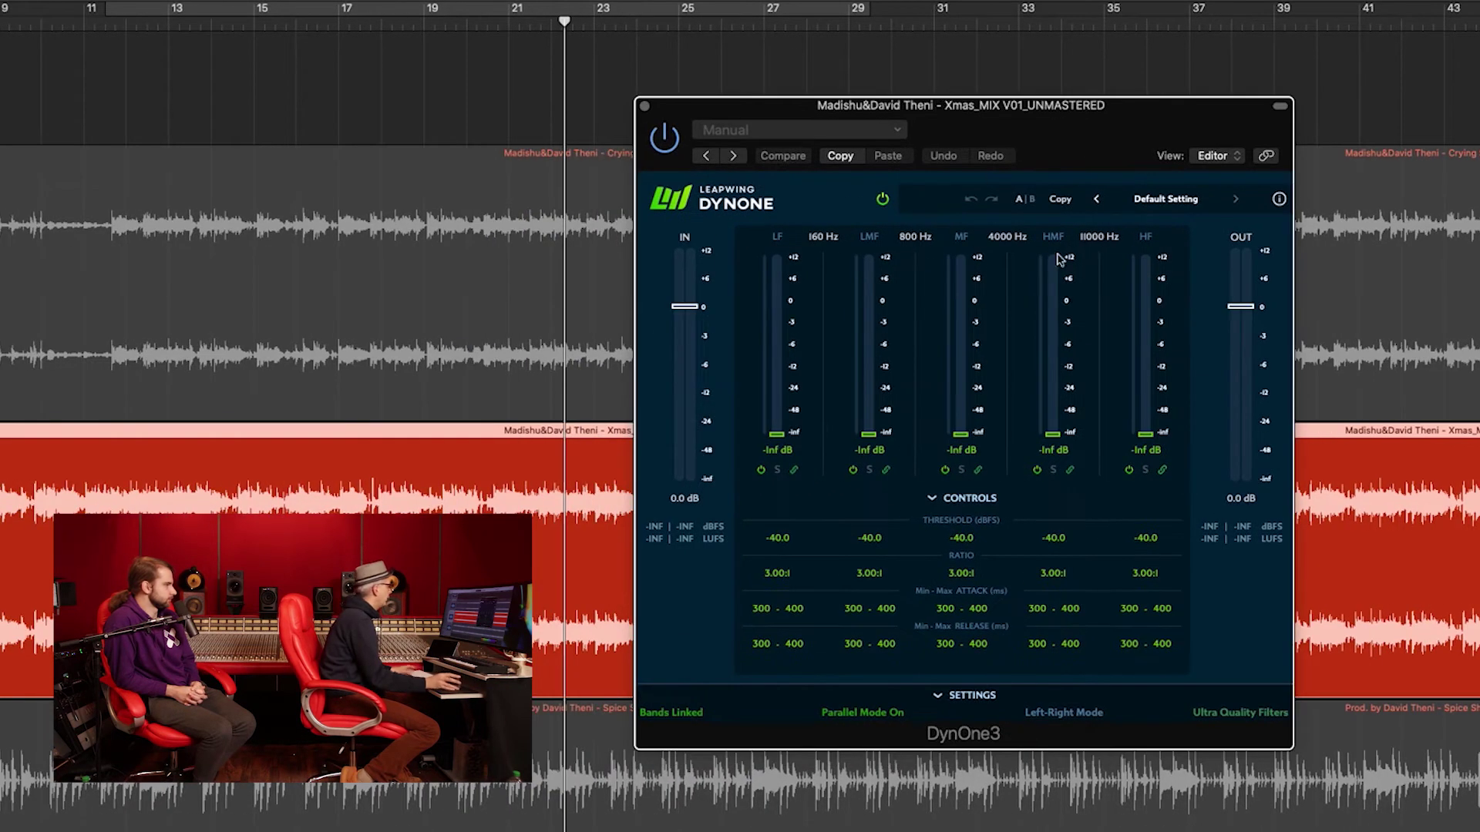
During playback, set the threshold of all linked bands to -48.1 dBFS and their levels to about -8.0 dB
{"action": "key", "text": "space"}
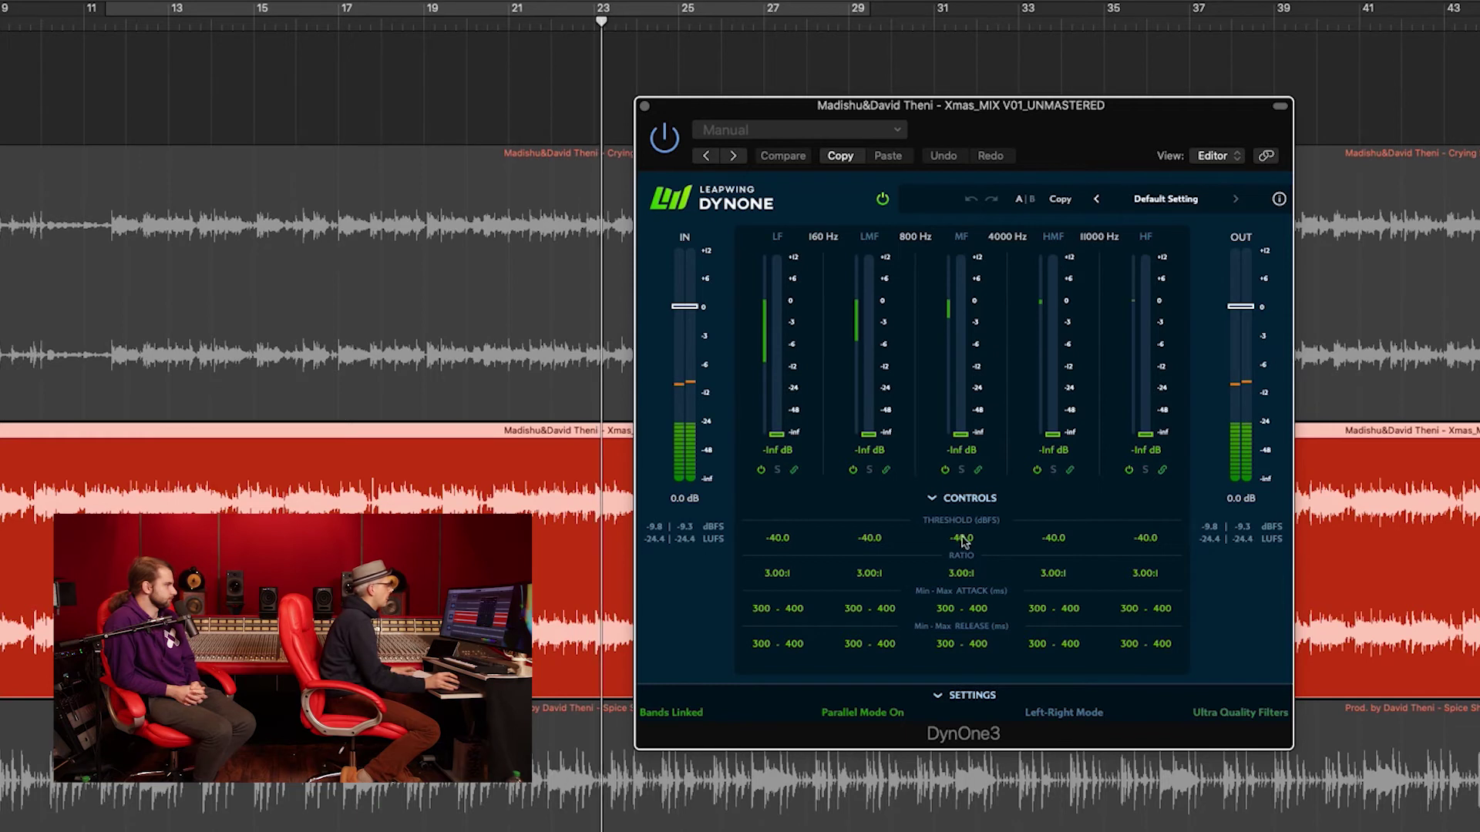
{"action": "left_click_drag", "start_coordinate": [782, 543], "coordinate": [792, 750]}
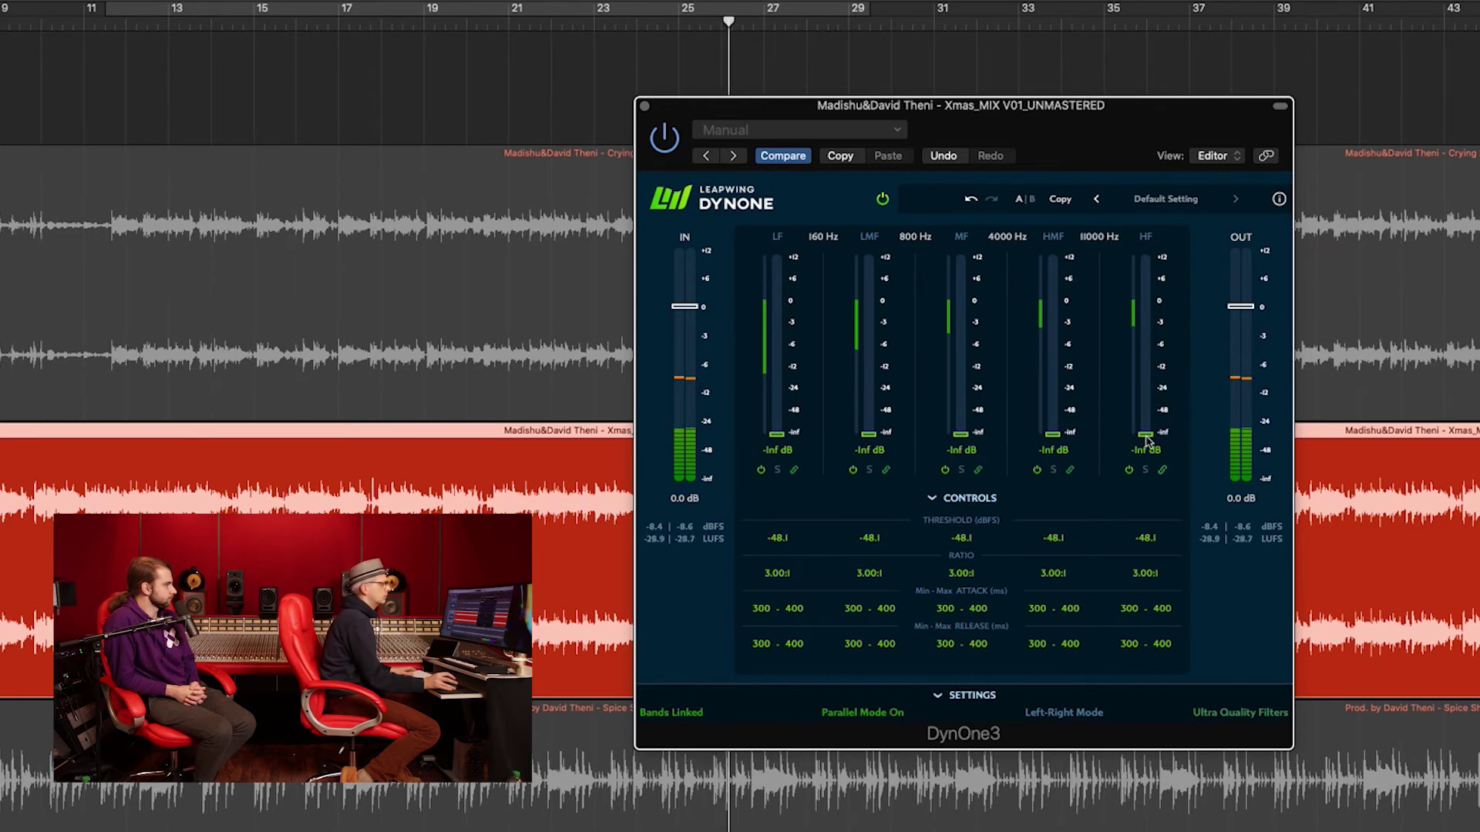
{"action": "left_click_drag", "start_coordinate": [1148, 439], "coordinate": [1144, 351]}
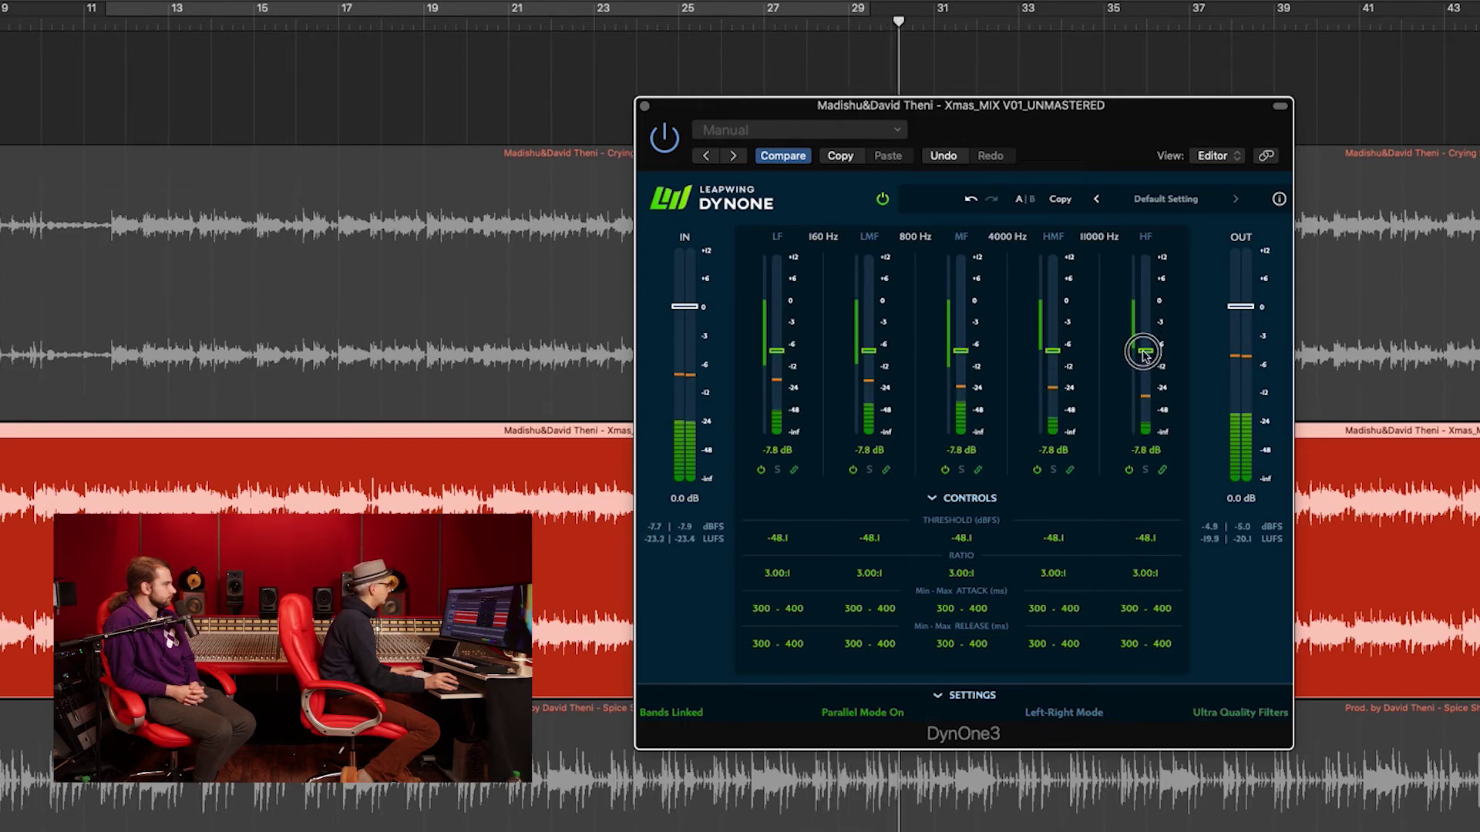
Unlink all five DynOne bands on the Xmas_MIX track
{"action": "left_click", "coordinate": [795, 470]}
{"action": "left_click", "coordinate": [885, 470]}
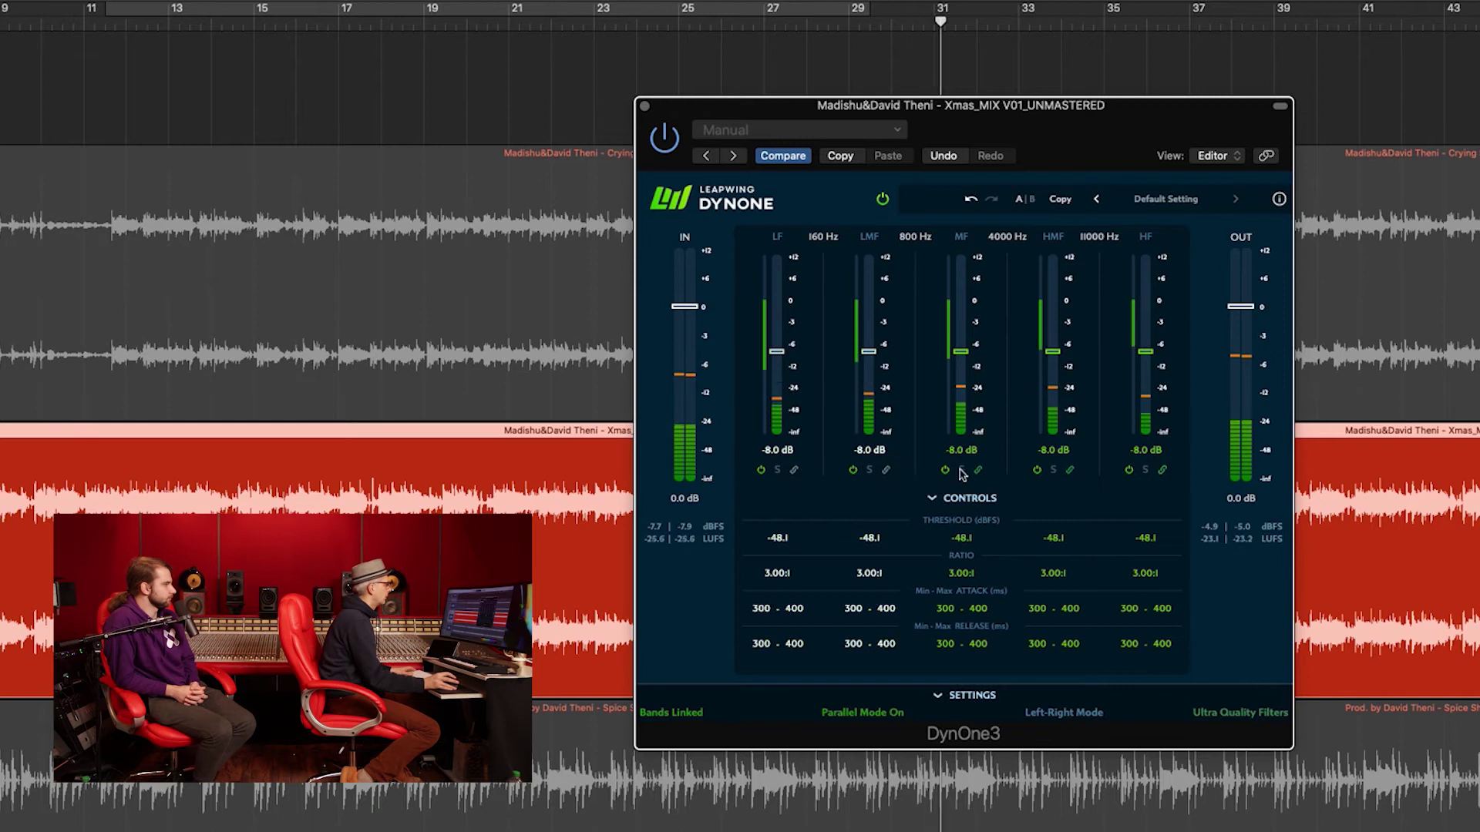
{"action": "left_click", "coordinate": [978, 470]}
{"action": "left_click", "coordinate": [1162, 470]}
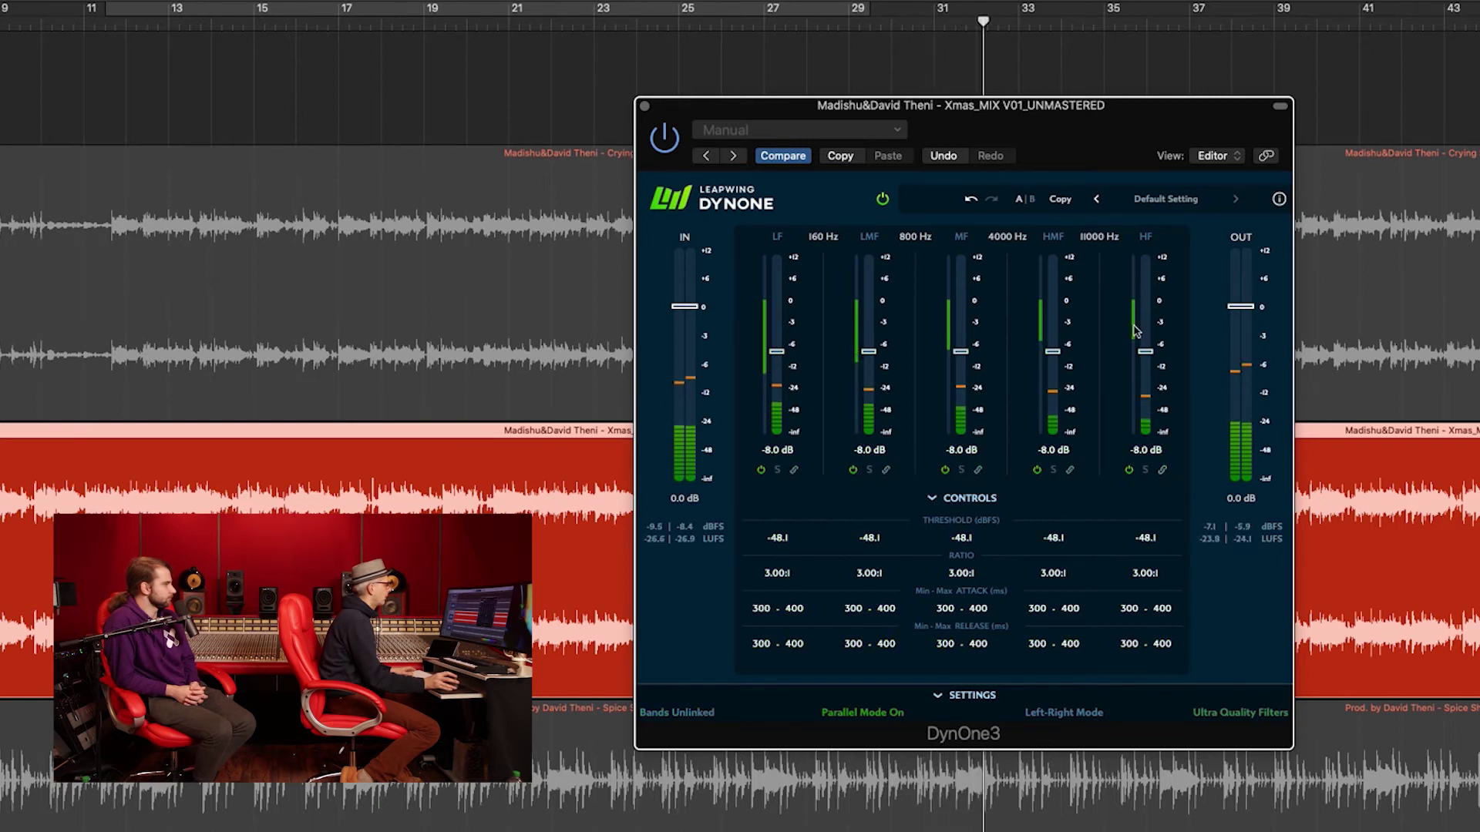
Pull the HF, HMF, MF and LMF levels down to -Inf dB
{"action": "left_click_drag", "start_coordinate": [1145, 351], "coordinate": [1143, 548]}
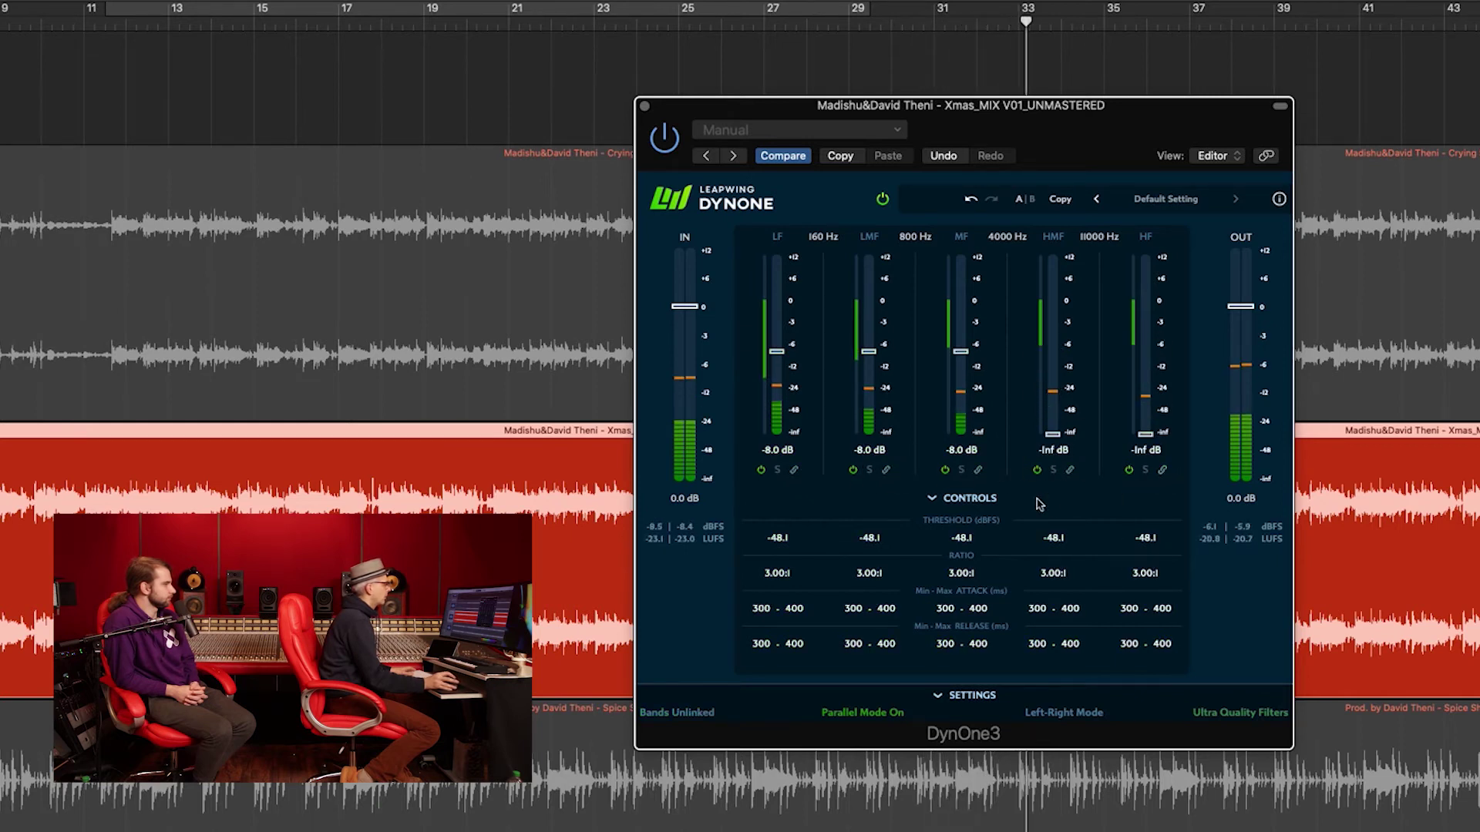
{"action": "left_click_drag", "start_coordinate": [961, 355], "coordinate": [956, 539]}
{"action": "left_click_drag", "start_coordinate": [870, 355], "coordinate": [868, 540]}
Audition the LF band at about 5.2 dB and the HMF band at a raised level, then return both to -Inf dB
{"action": "left_click_drag", "start_coordinate": [777, 353], "coordinate": [776, 283]}
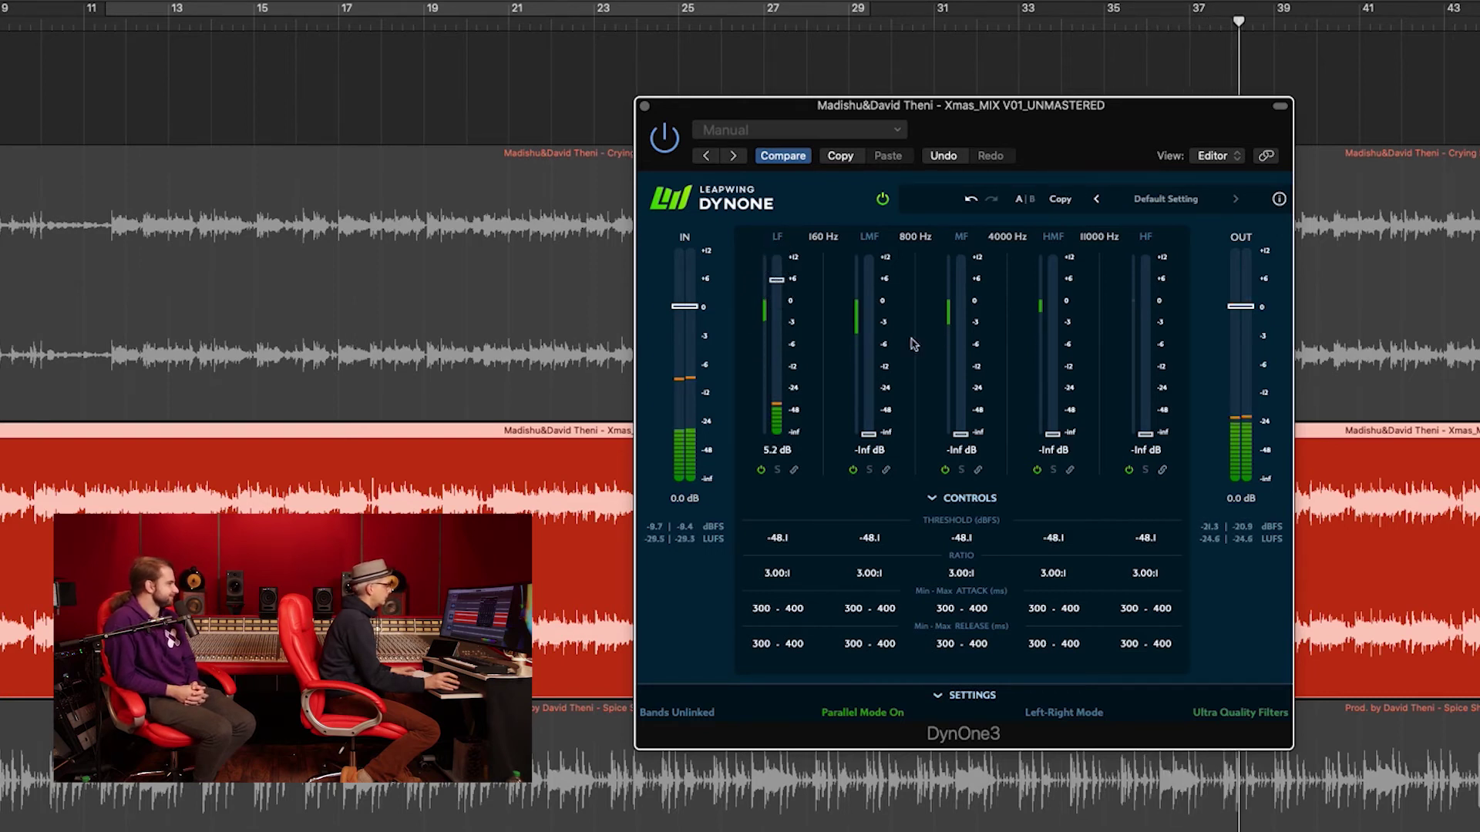
{"action": "left_click_drag", "start_coordinate": [1051, 433], "coordinate": [1035, 322]}
{"action": "mouse_move", "coordinate": [1144, 432]}
{"action": "left_mouse_down"}
{"action": "mouse_move", "coordinate": [1125, 237]}
{"action": "mouse_move", "coordinate": [1144, 431]}
{"action": "left_mouse_up"}
{"action": "left_click_drag", "start_coordinate": [1054, 327], "coordinate": [1052, 433]}
{"action": "left_click_drag", "start_coordinate": [777, 282], "coordinate": [767, 521]}
Audition the LMF, MF, HMF and HF bands one at a time, returning each to -Inf dB, and set the LF level to -6.0 dB
{"action": "left_click", "coordinate": [869, 435]}
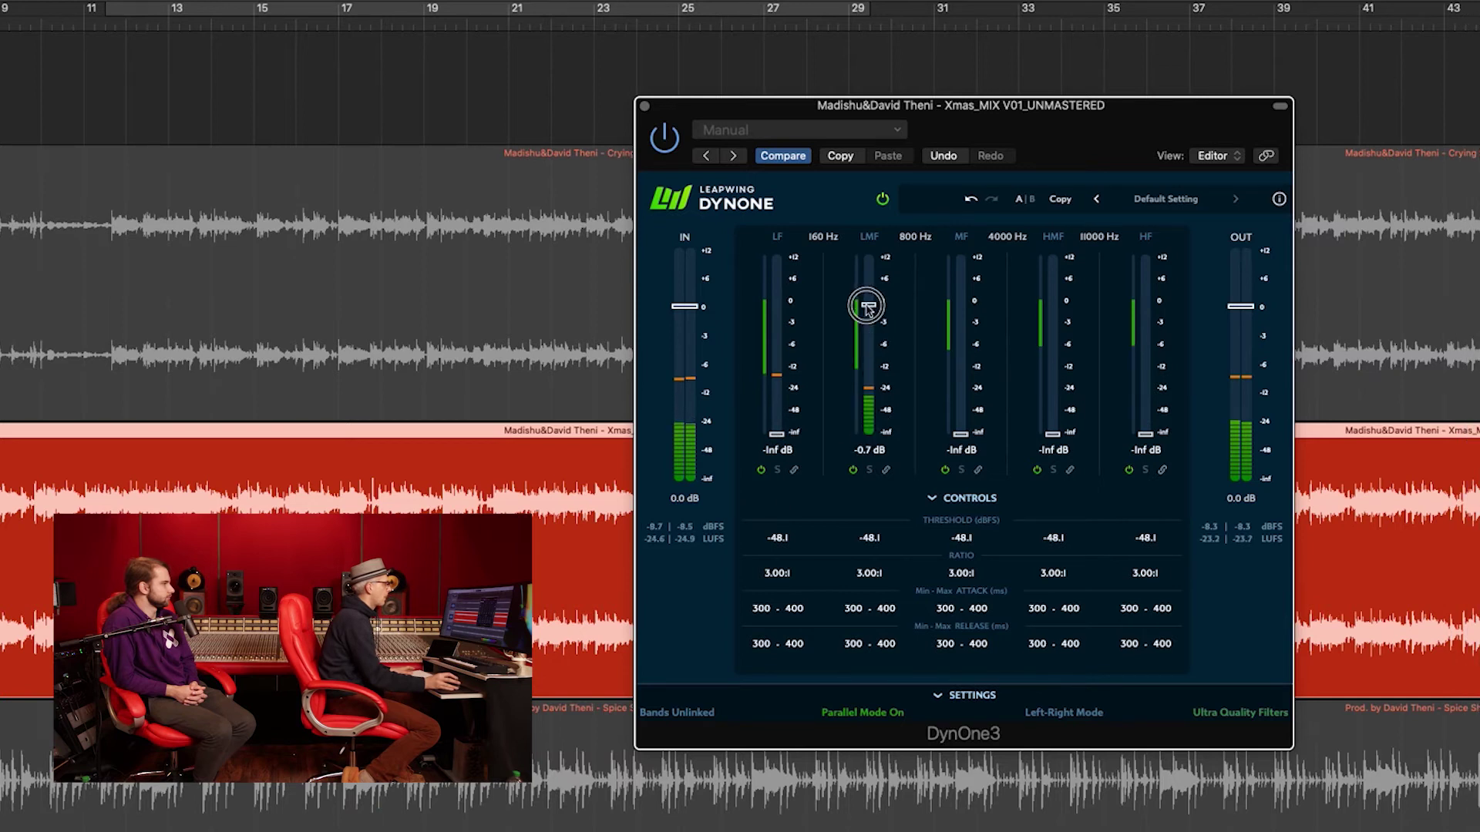
{"action": "left_click_drag", "start_coordinate": [867, 308], "coordinate": [869, 434]}
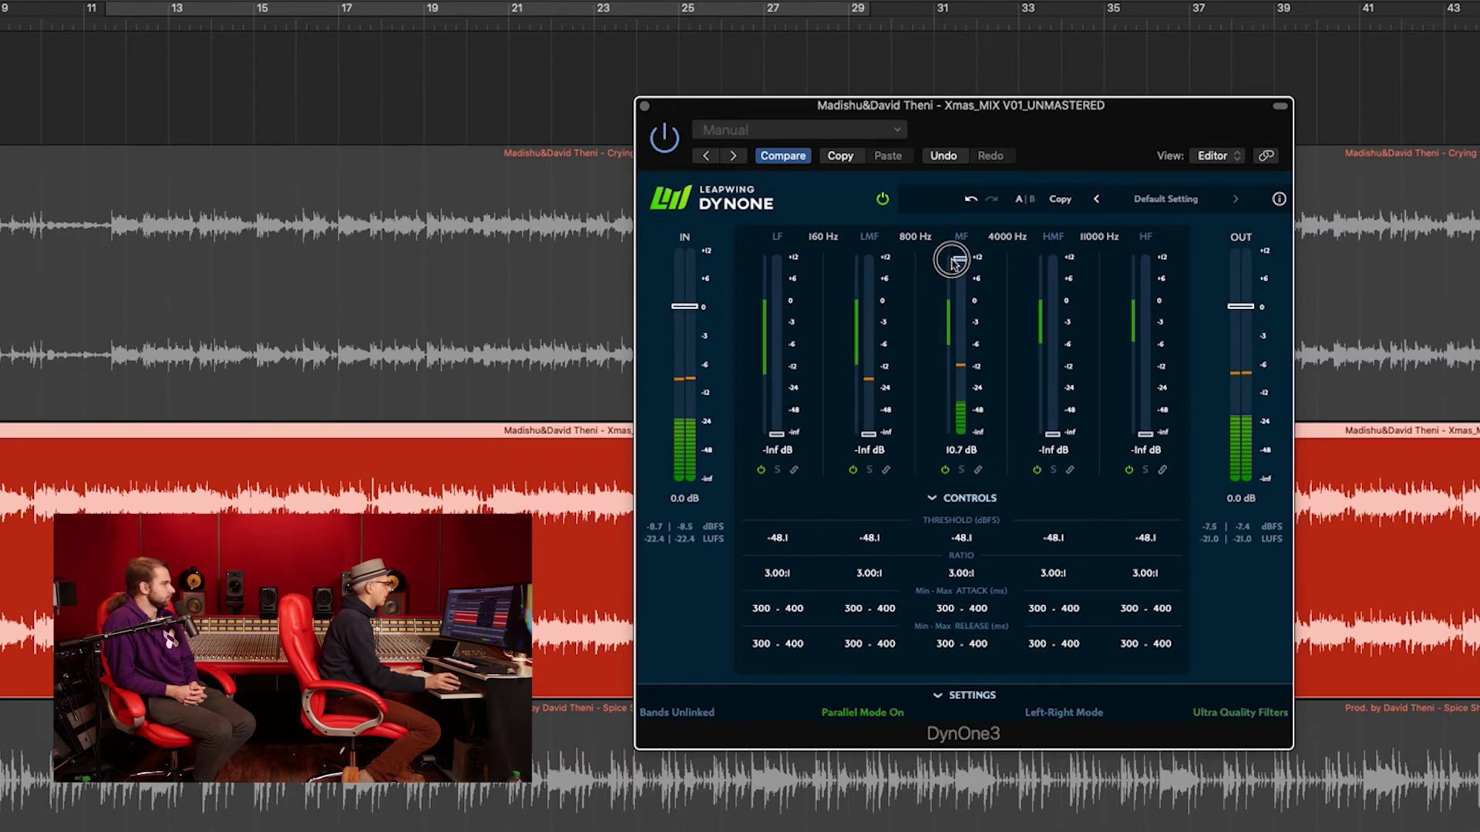
{"action": "left_click_drag", "start_coordinate": [955, 266], "coordinate": [960, 433]}
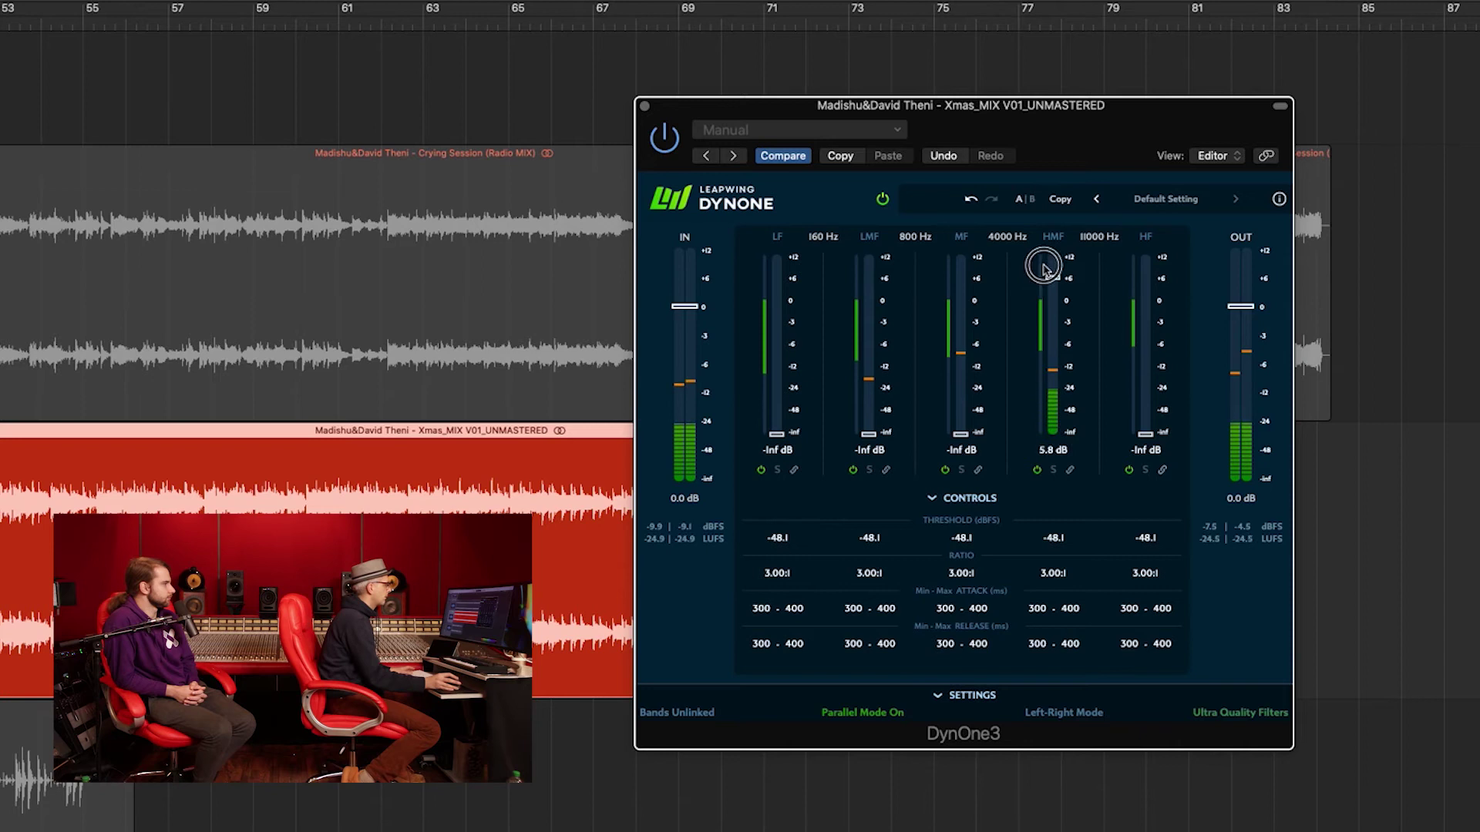
{"action": "left_click_drag", "start_coordinate": [1123, 282], "coordinate": [1133, 433]}
{"action": "left_click_drag", "start_coordinate": [778, 433], "coordinate": [767, 349]}
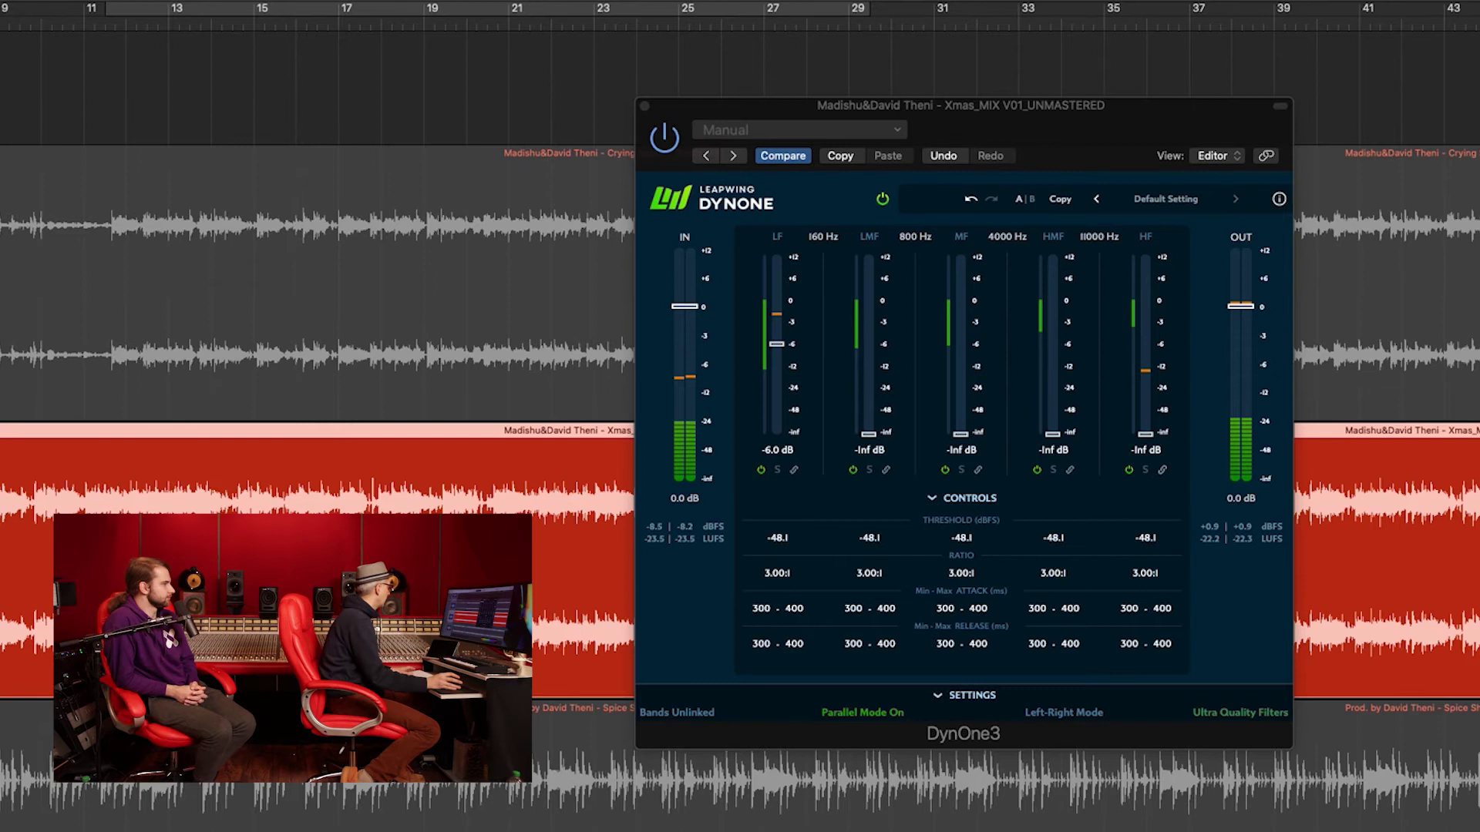
Select the Spice Shop_100bpm_E mixo_UNMASTERED track and bring up its DynOne in place of the Xmas_MIX one
{"action": "key", "text": "shift+super+a"}
{"action": "left_click", "coordinate": [1001, 794]}
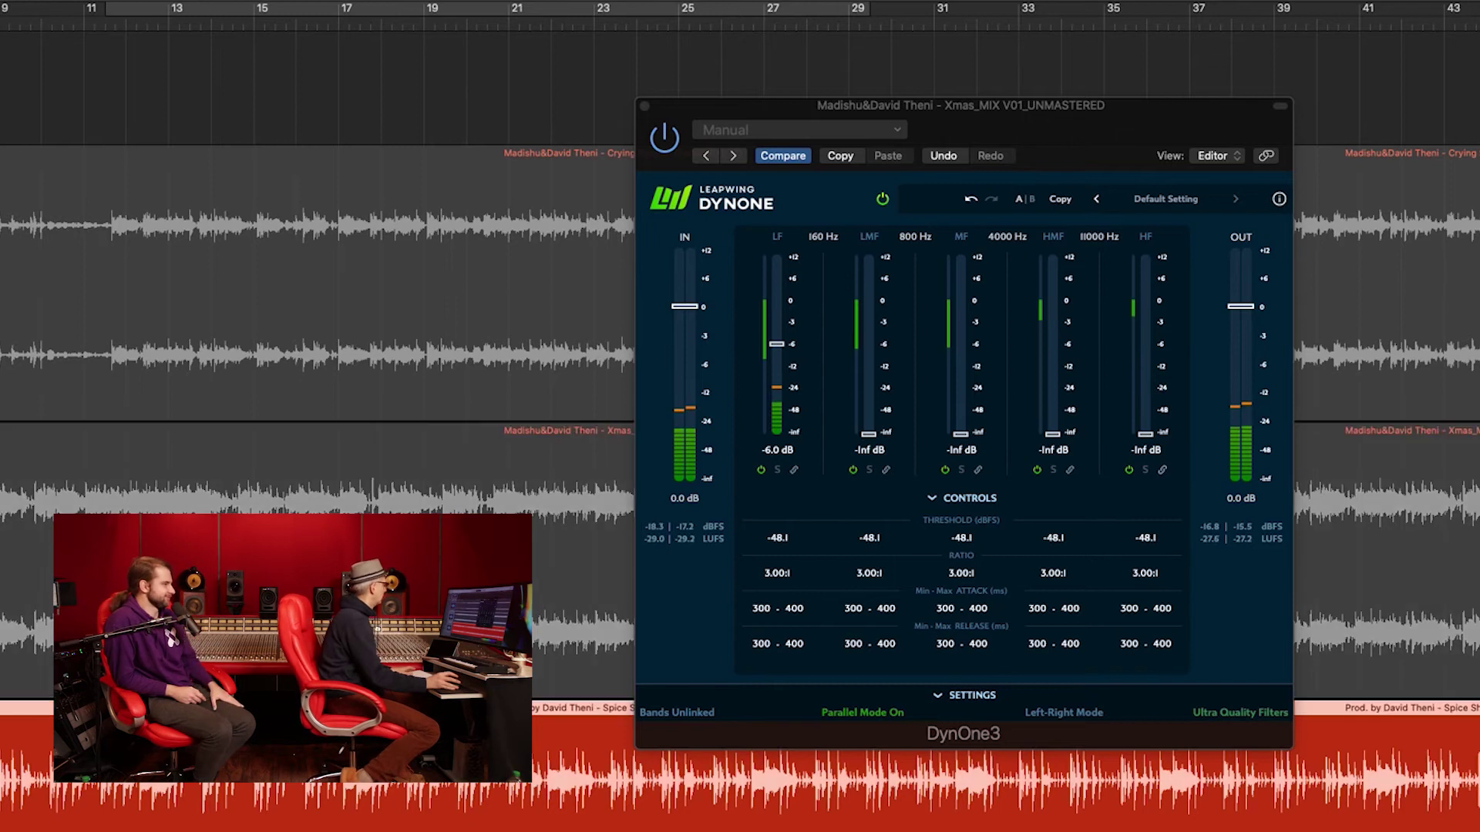
{"action": "left_click", "coordinate": [642, 102]}
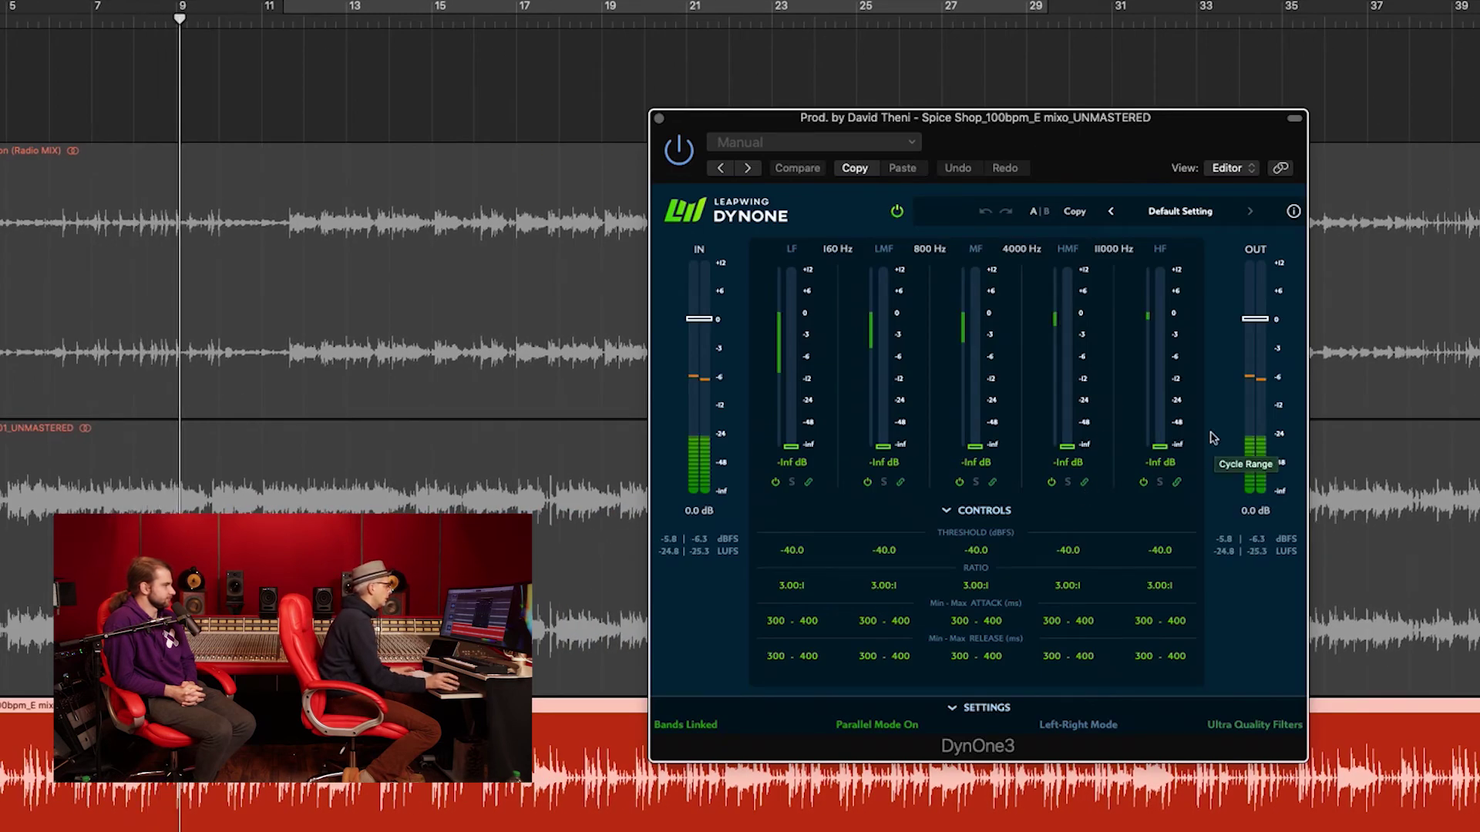
Lower the threshold of all linked bands to -60.0 dBFS and raise their levels to 0.2 dB
{"action": "left_click_drag", "start_coordinate": [803, 553], "coordinate": [803, 601]}
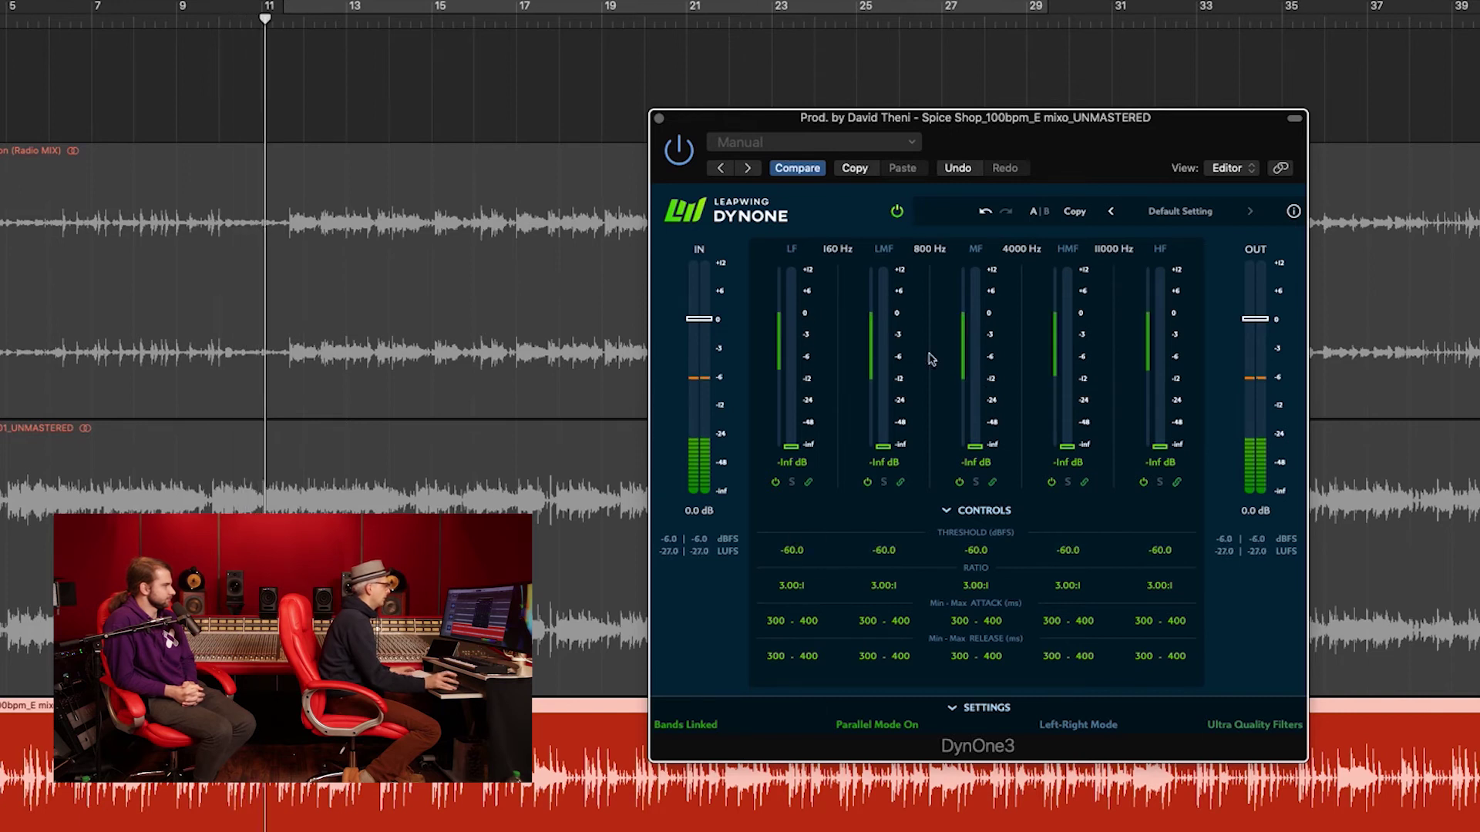
{"action": "left_click", "coordinate": [792, 454]}
{"action": "left_click_drag", "start_coordinate": [792, 454], "coordinate": [789, 320]}
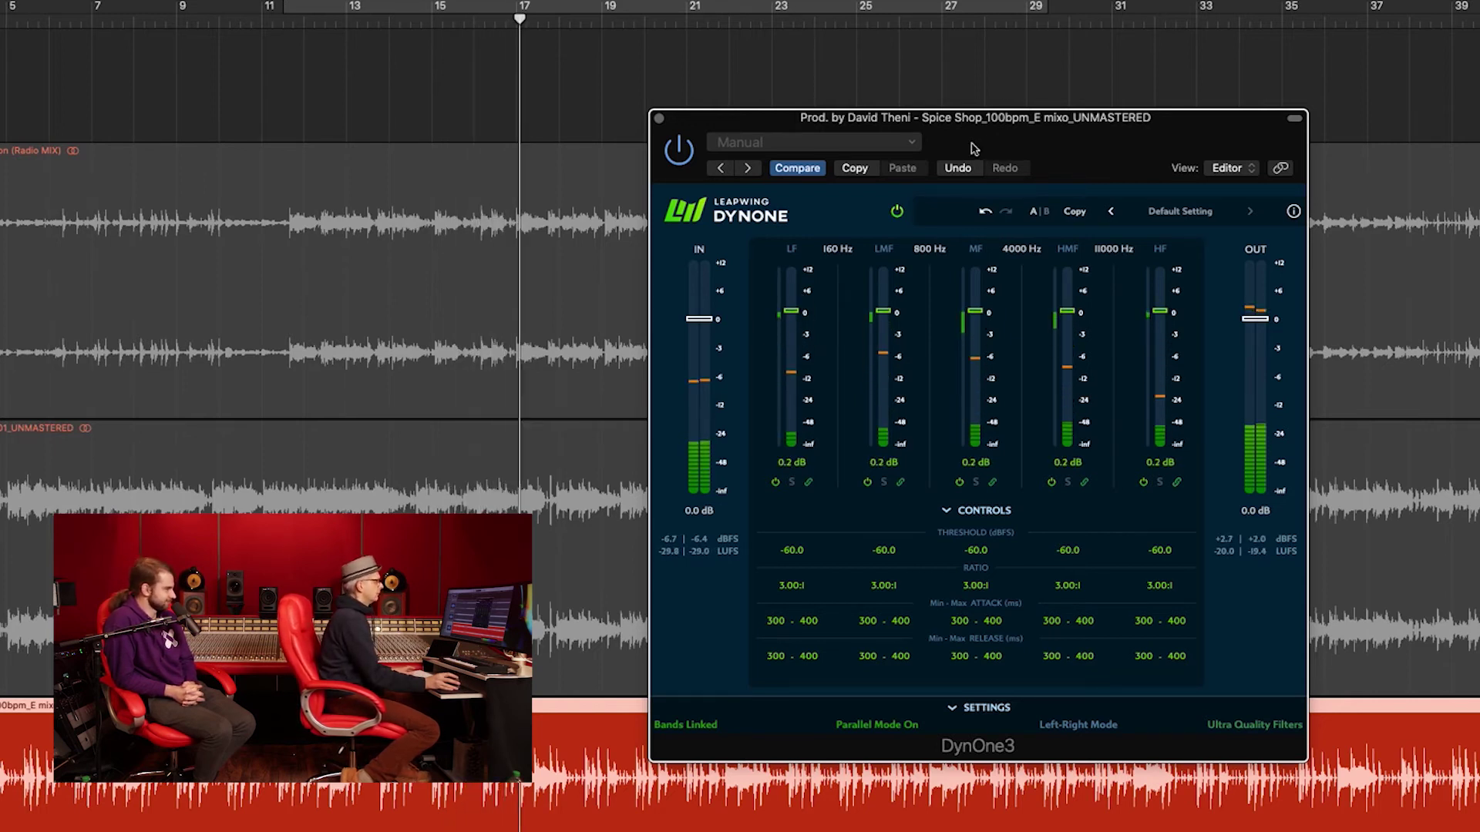
Bypass and re-enable DynOne twice during playback to compare the Spice Shop mix with and without the compression
{"action": "left_click", "coordinate": [897, 212]}
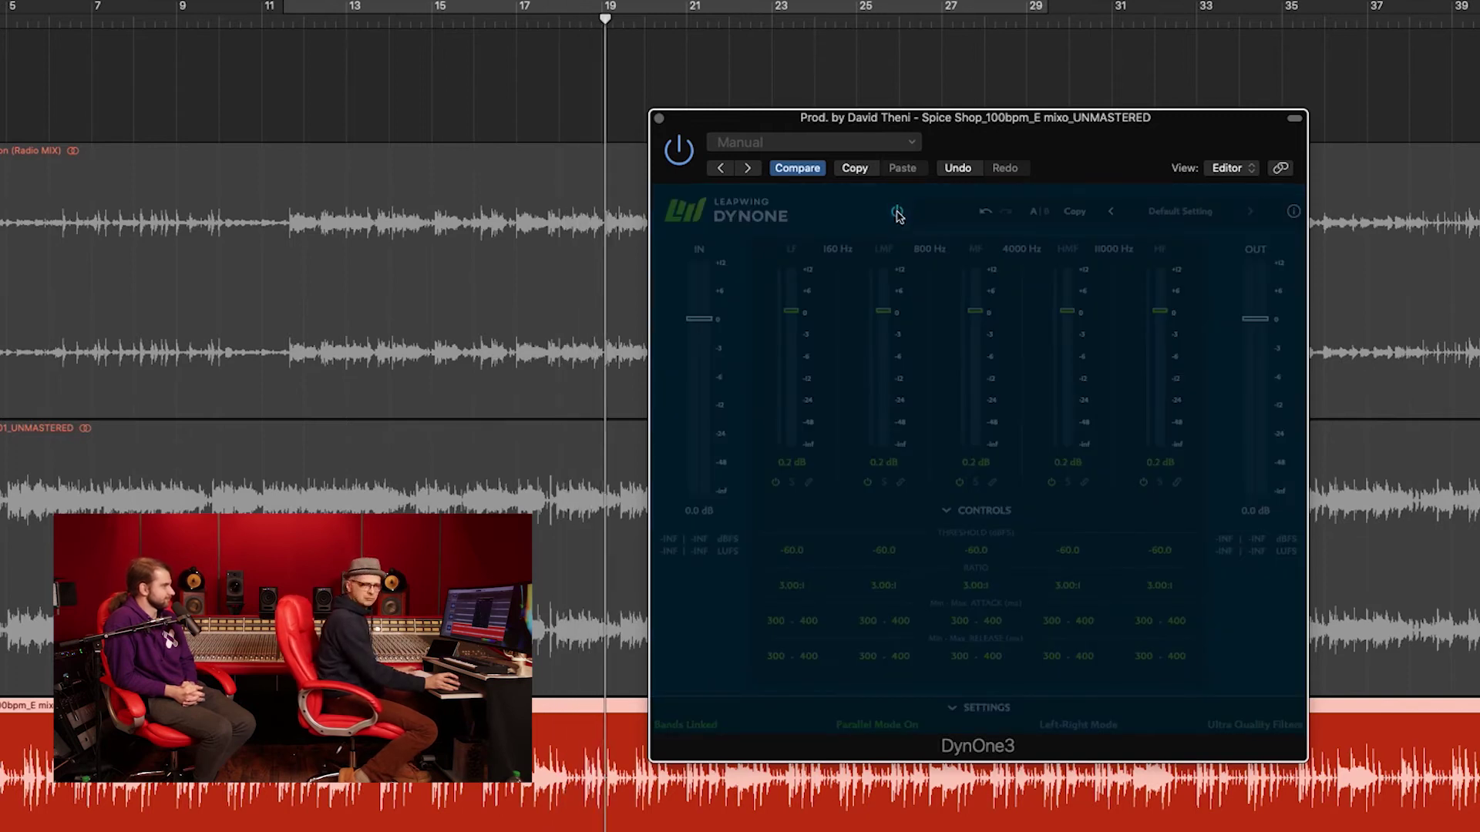
{"action": "left_click", "coordinate": [897, 212]}
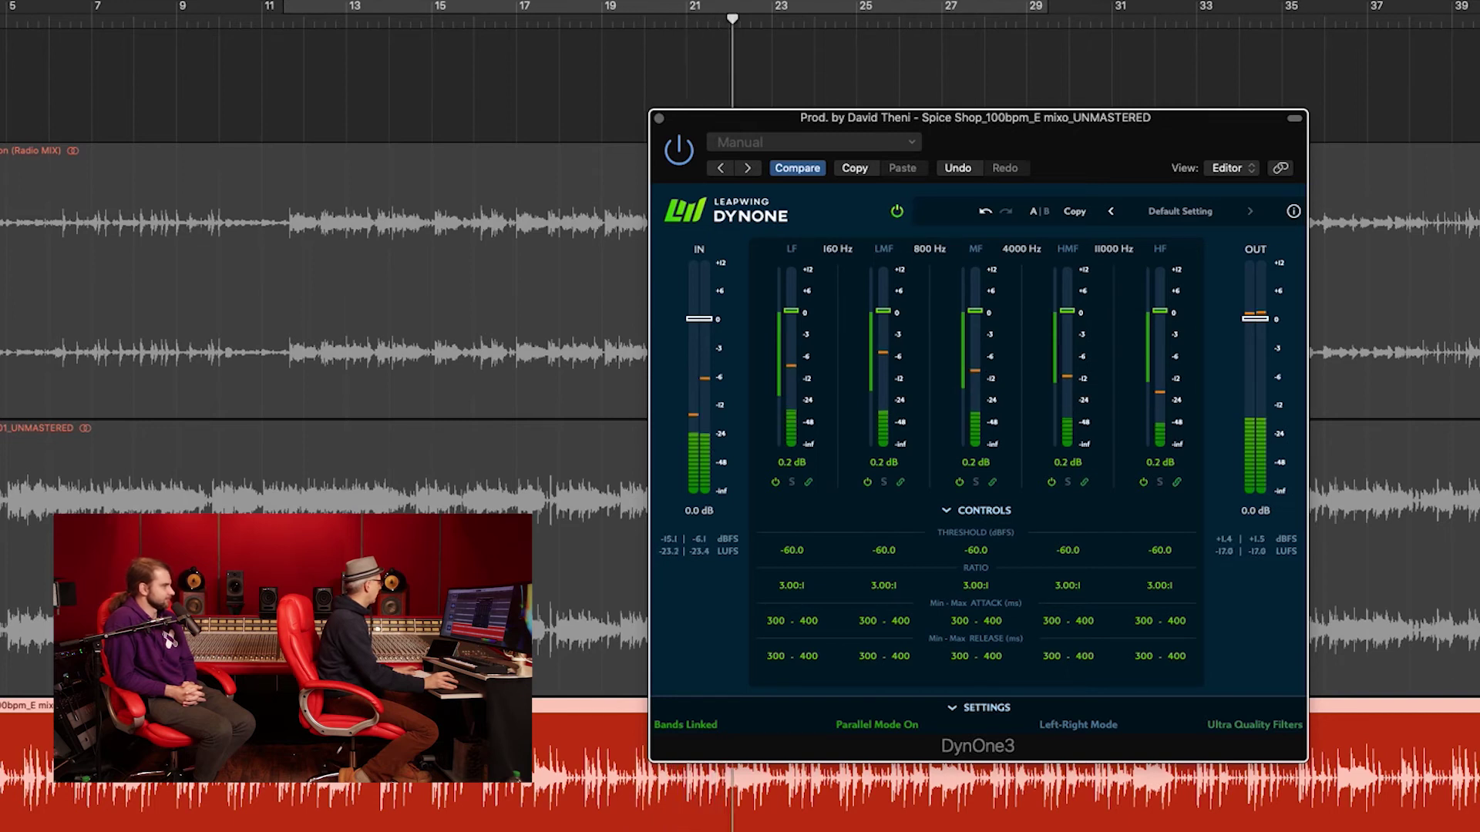
{"action": "left_click", "coordinate": [897, 212]}
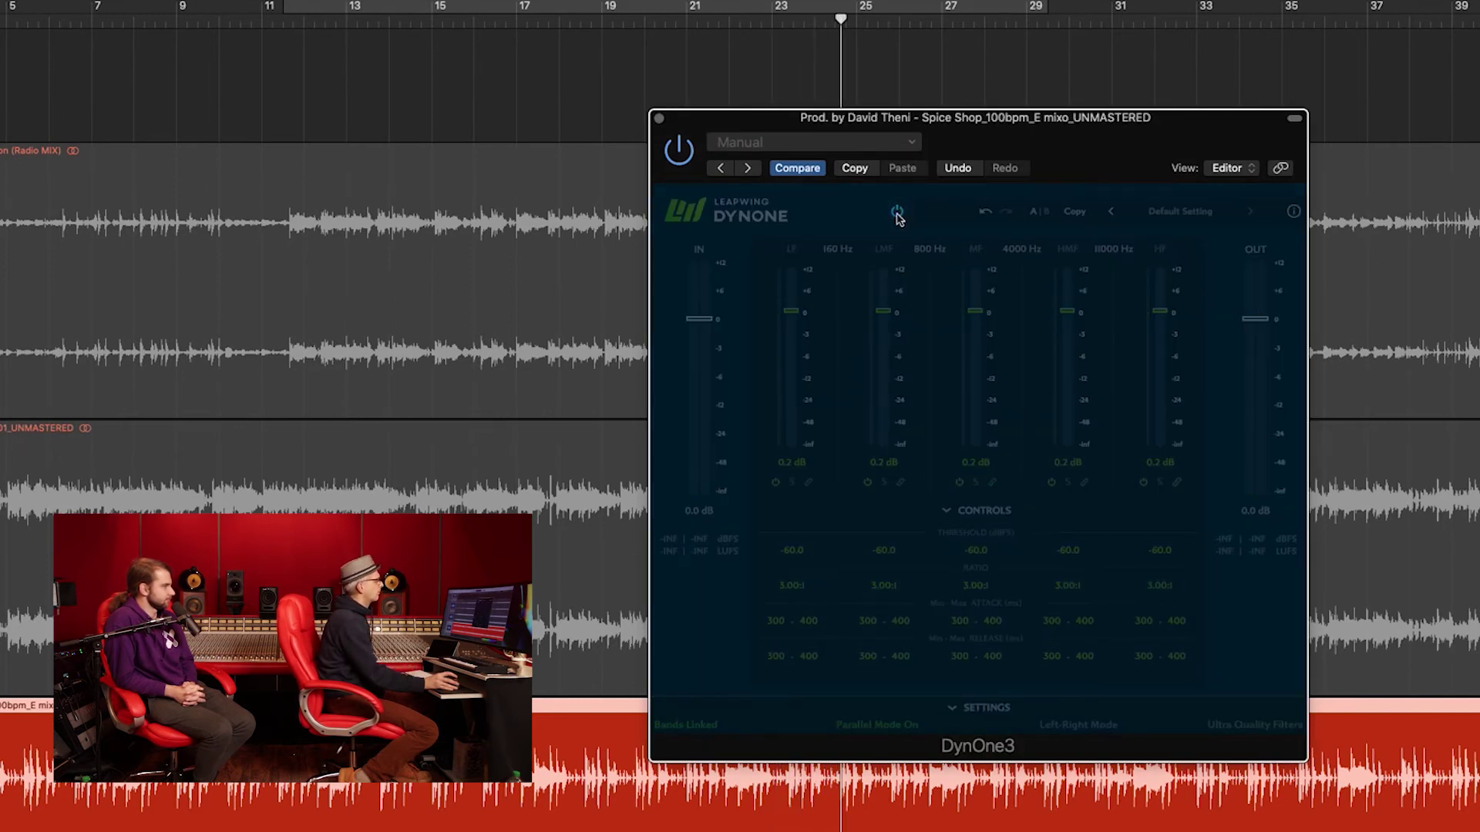
{"action": "left_click", "coordinate": [897, 213]}
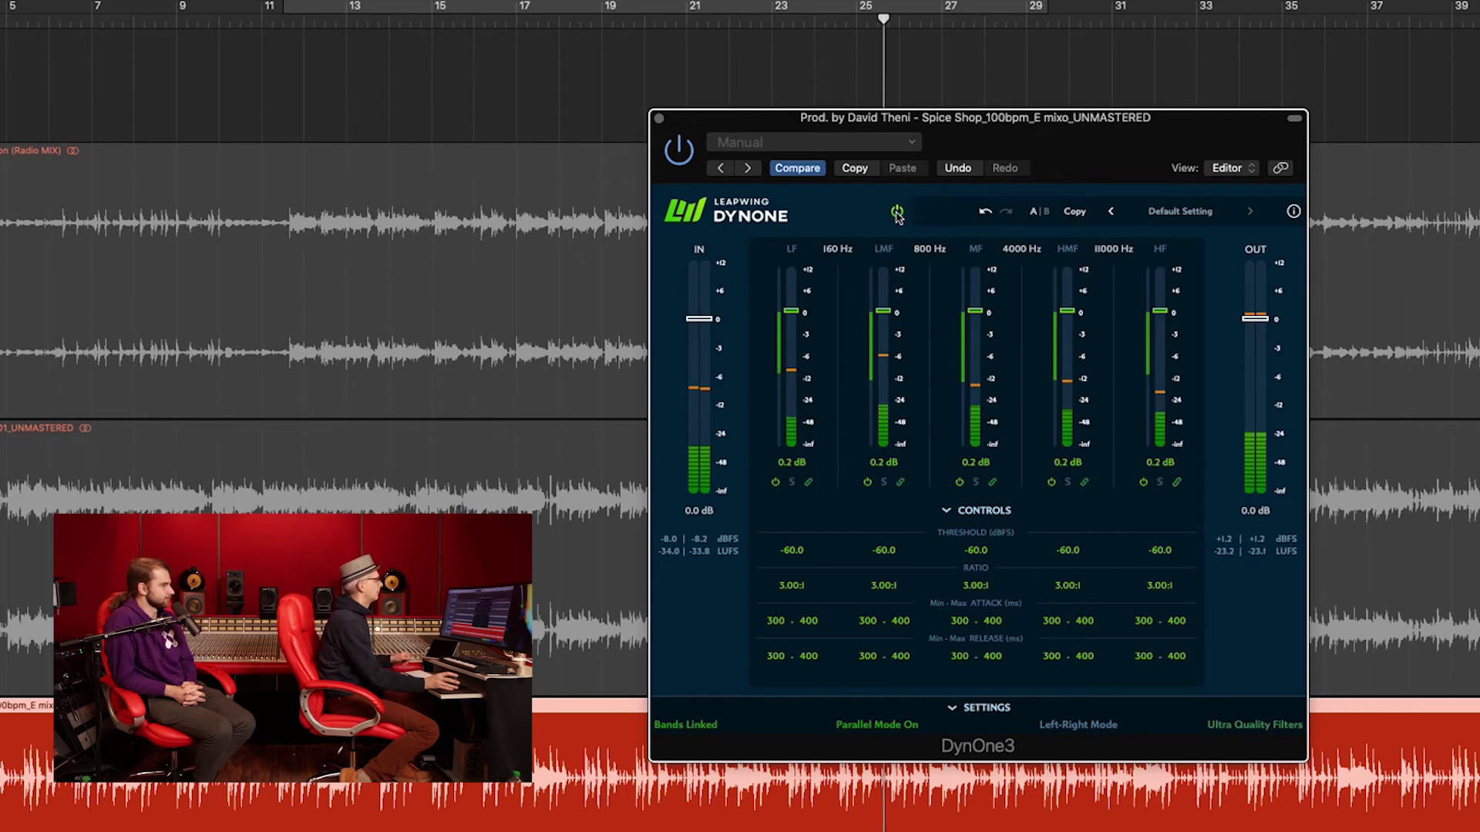